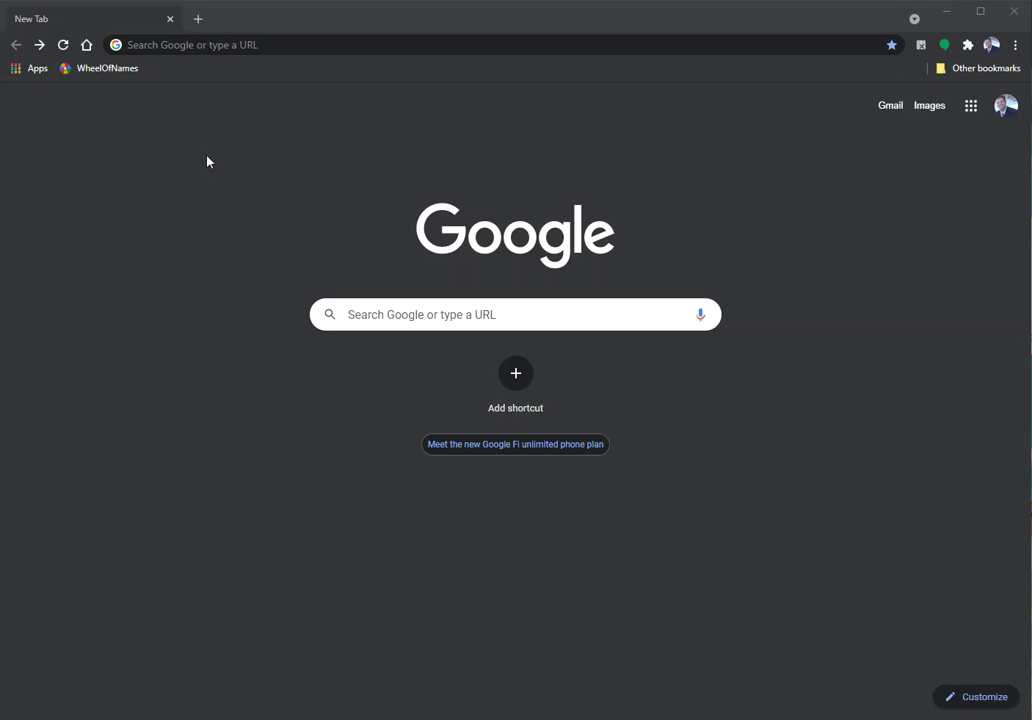
# Enter presentation.new in Chrome's address bar to create a blank Google Slides presentation.
pyautogui.click(267, 45)
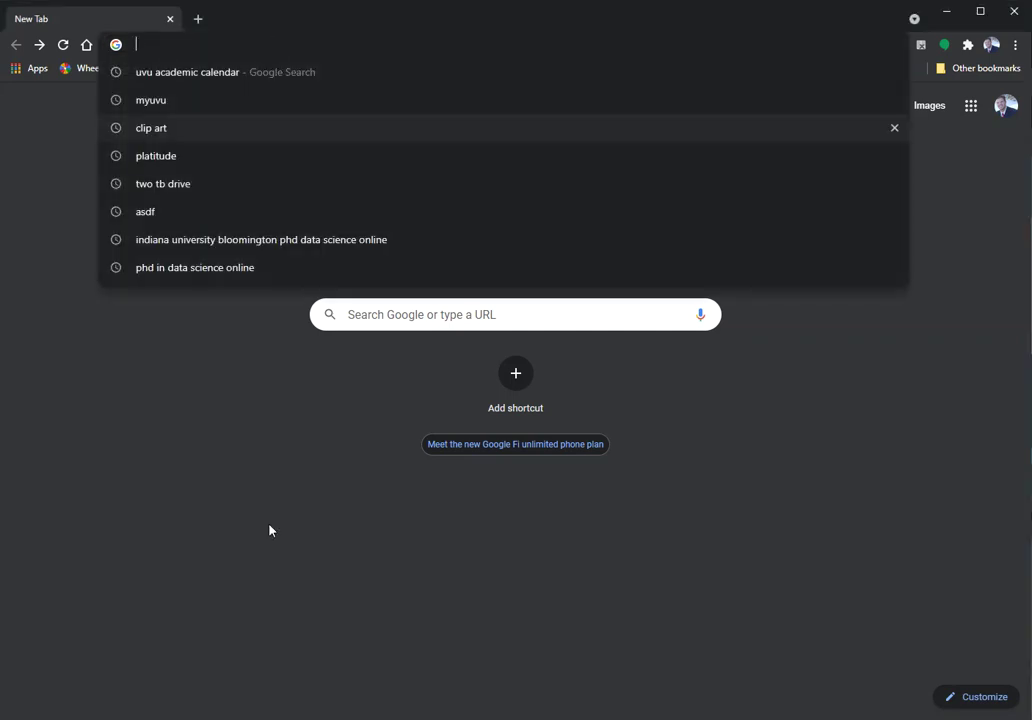
pyautogui.click(269, 497)
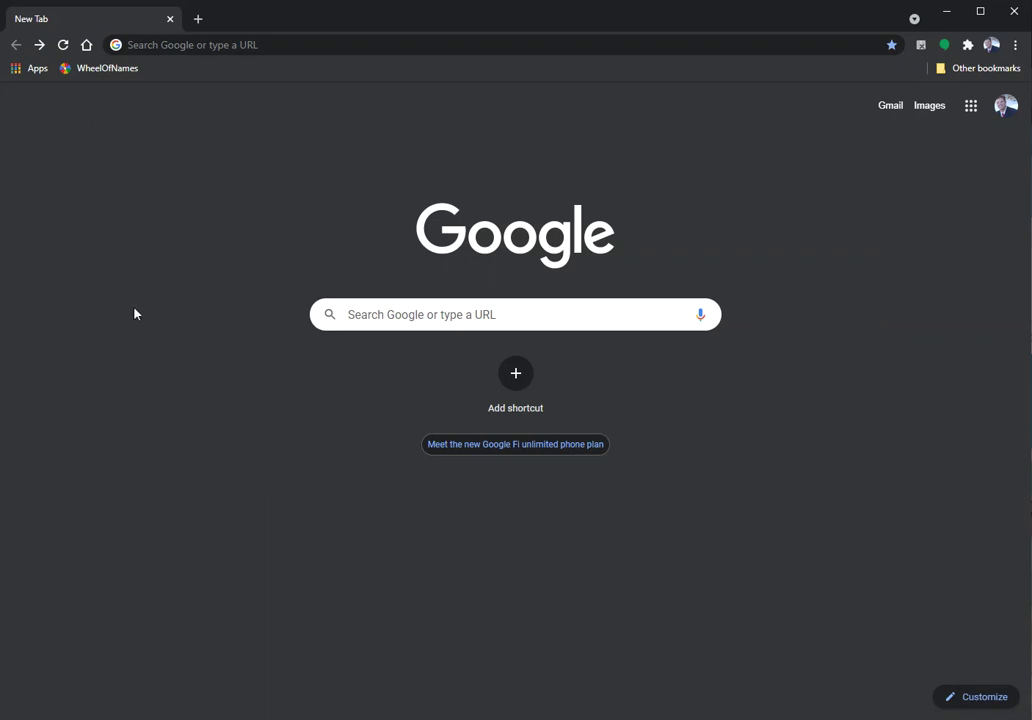
pyautogui.click(266, 44)
pyautogui.write('pres')
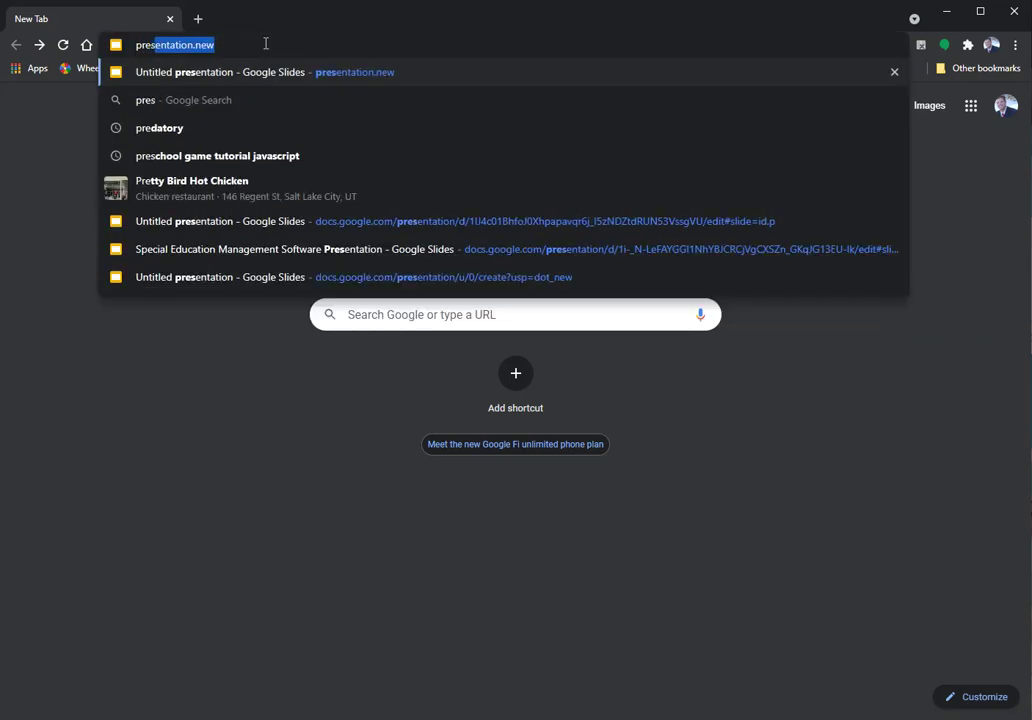
pyautogui.write('entation.new')
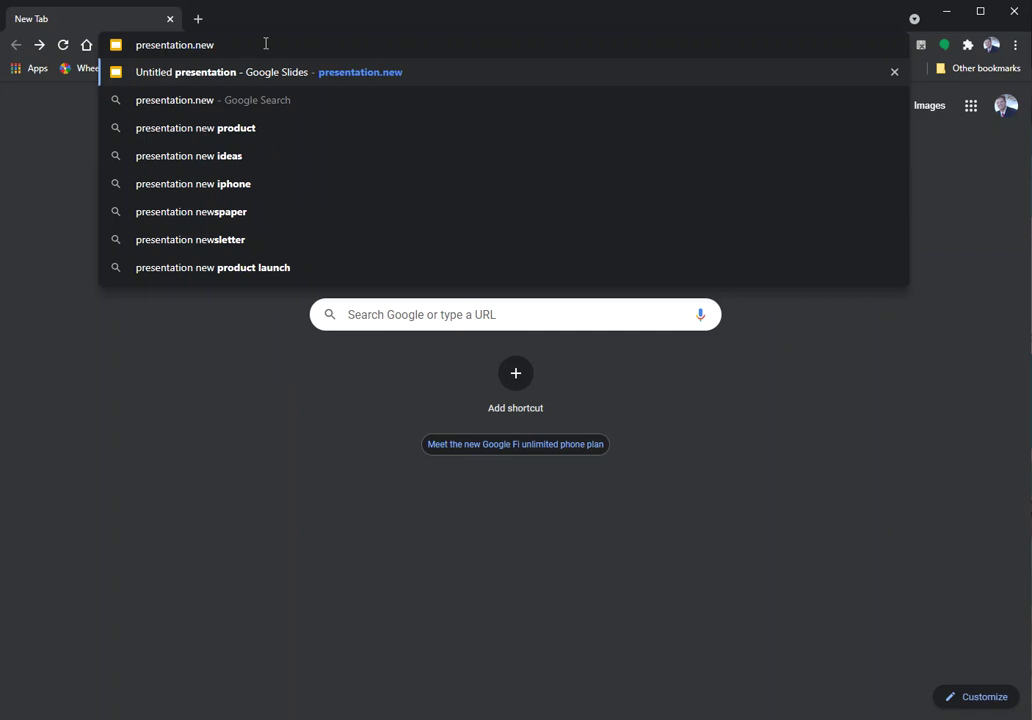
pyautogui.press('Return')
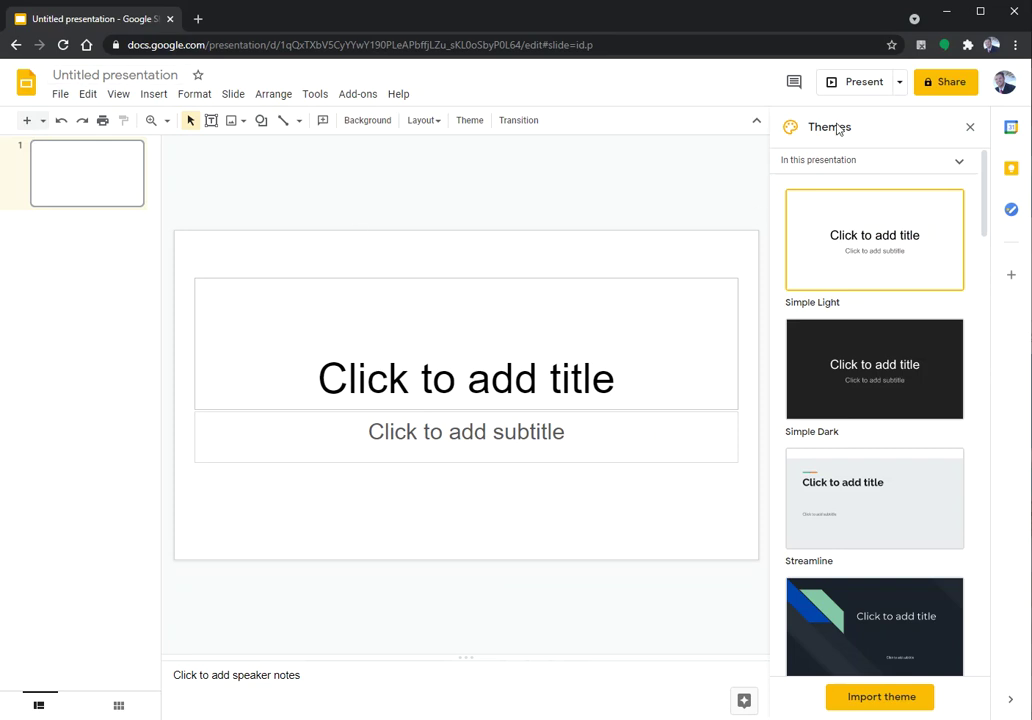
# Title the presentation 'Example wireframe', delete the title and subtitle placeholders, and close Themes.
pyautogui.click(101, 74)
pyautogui.write('Exam')
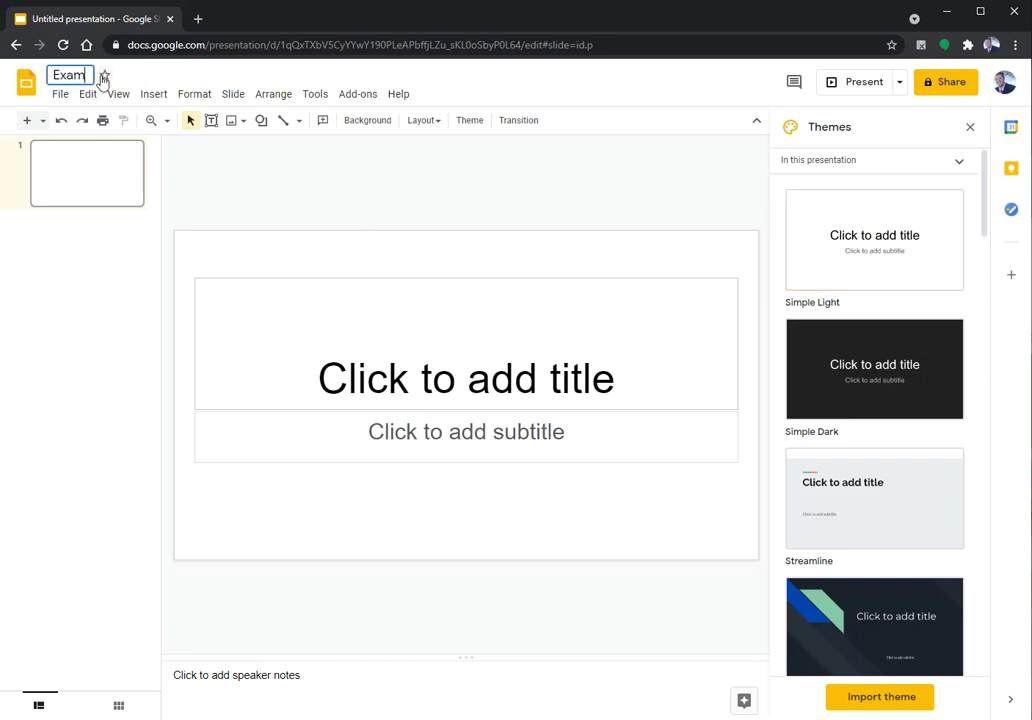
pyautogui.write('ple wireframe')
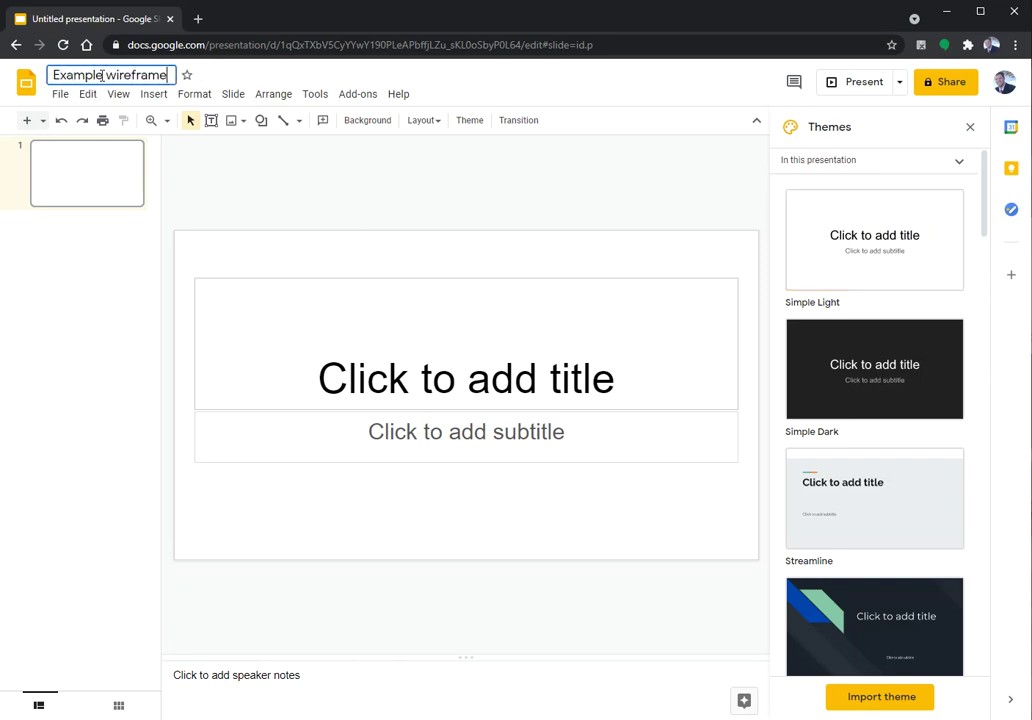
pyautogui.click(442, 286)
pyautogui.click(442, 279)
pyautogui.press('Delete')
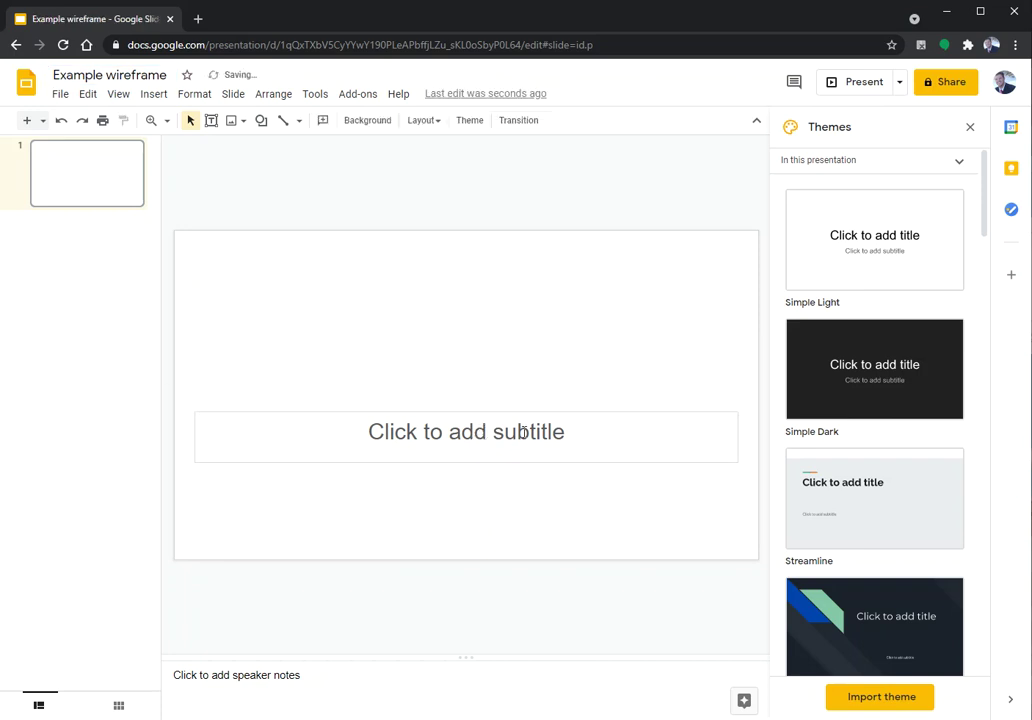
pyautogui.click(560, 411)
pyautogui.press('Delete')
pyautogui.click(968, 128)
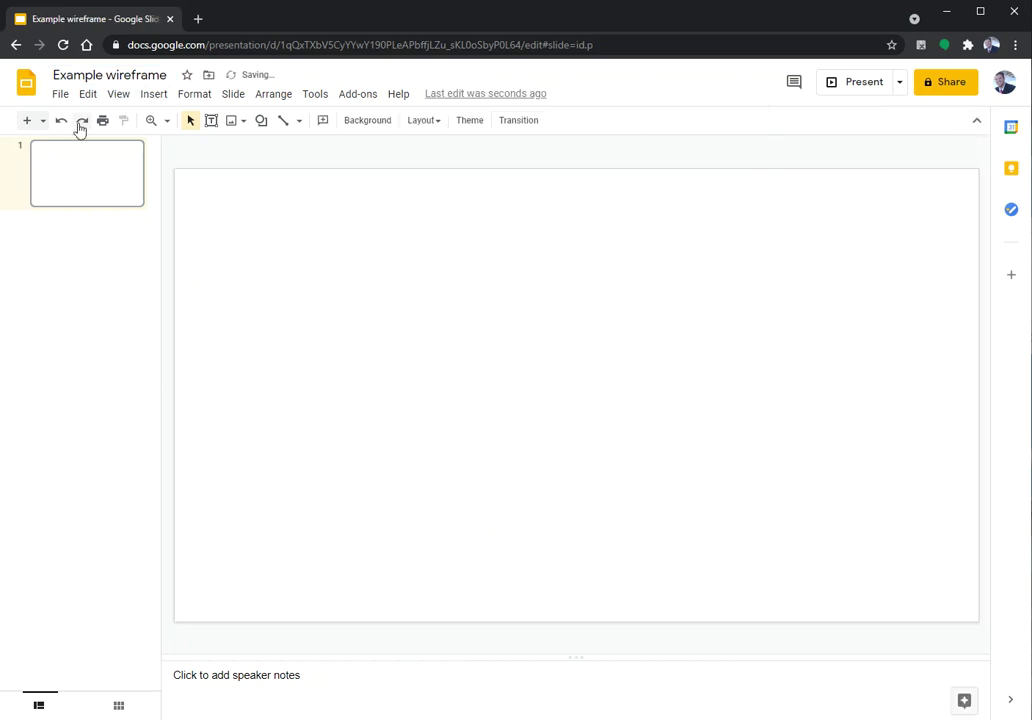
pyautogui.click(61, 94)
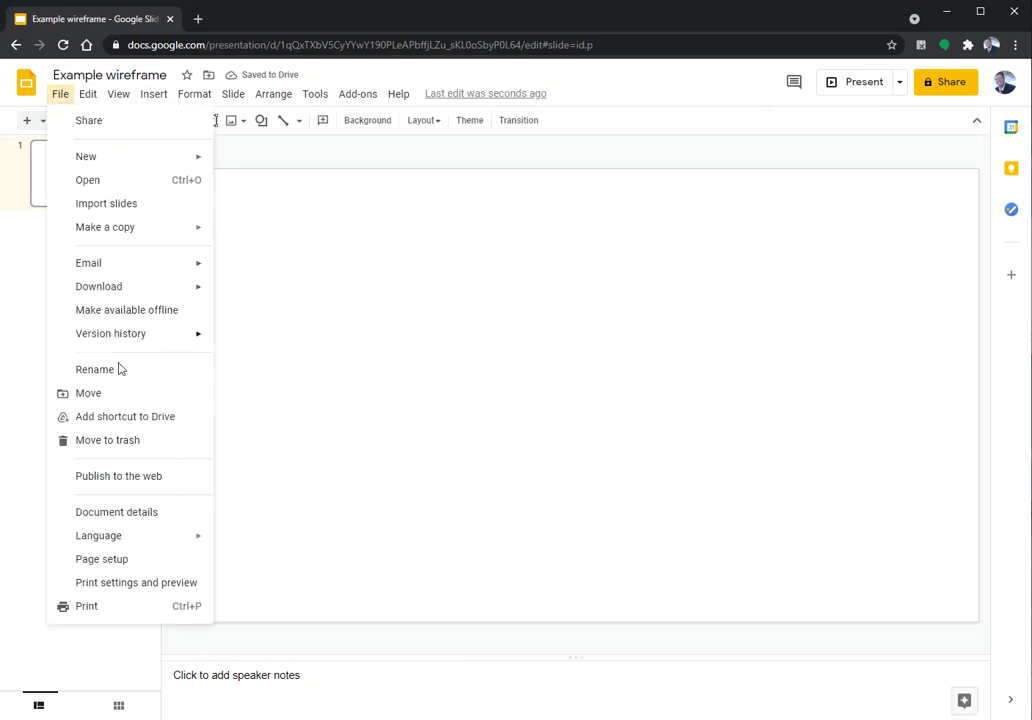
# Set a custom page size of 4 × 5 inches in Page setup.
pyautogui.click(128, 562)
pyautogui.click(468, 372)
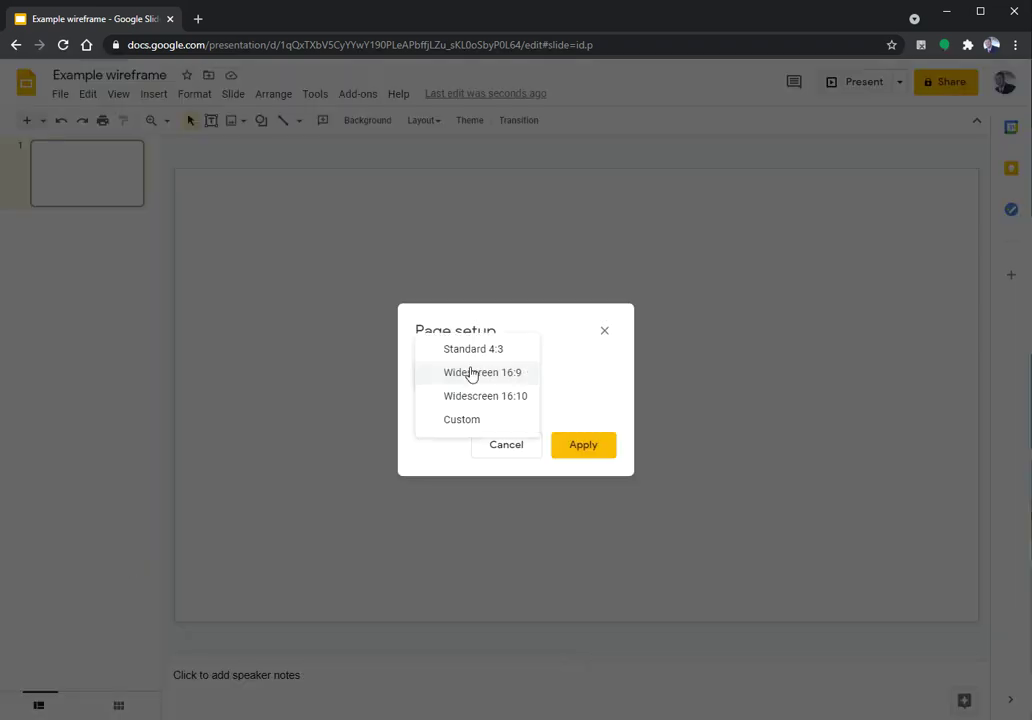
pyautogui.click(472, 426)
pyautogui.doubleClick(451, 407)
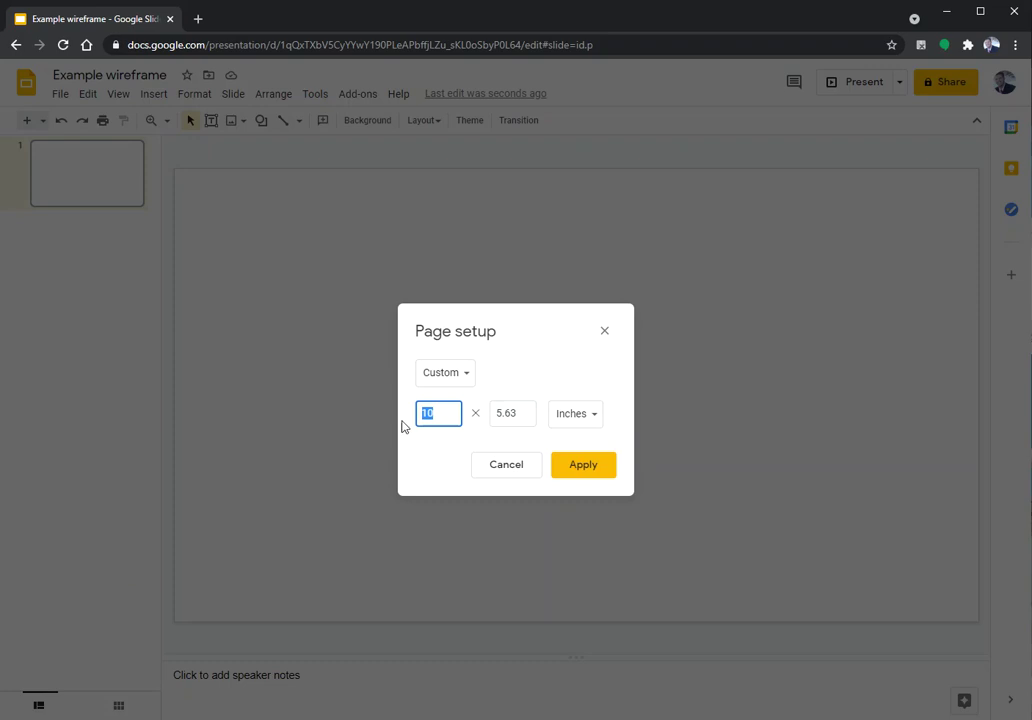
pyautogui.write('4')
pyautogui.doubleClick(516, 412)
pyautogui.write('5')
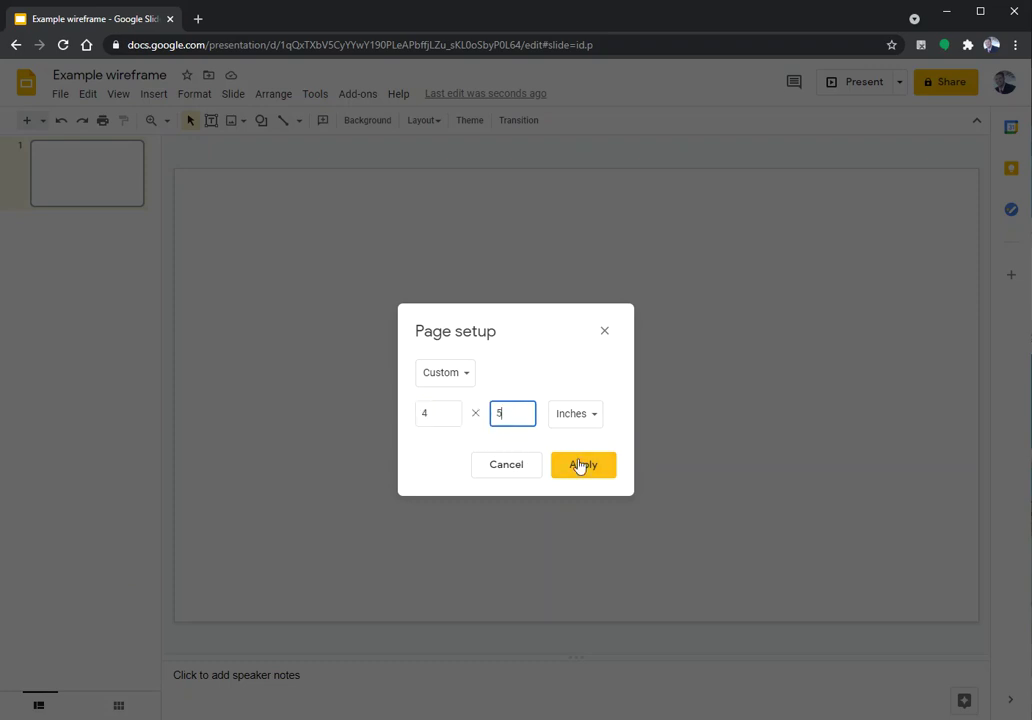
pyautogui.click(583, 465)
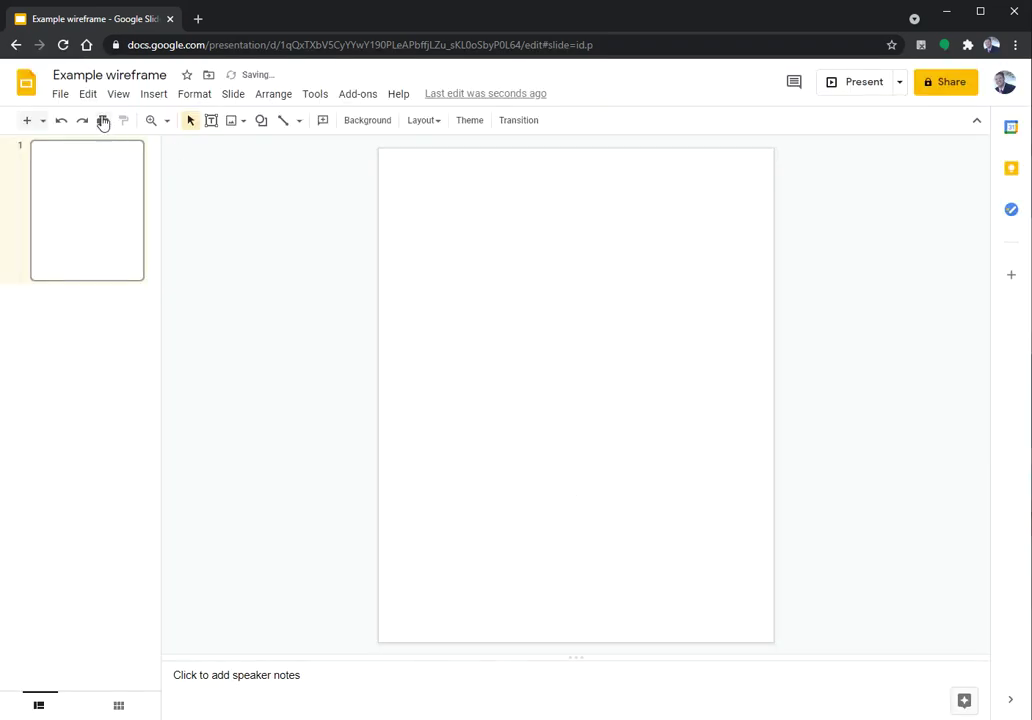
# Change the page width to 3 inches, making the slide 3 × 5 inches.
pyautogui.click(60, 94)
pyautogui.moveTo(104, 272)
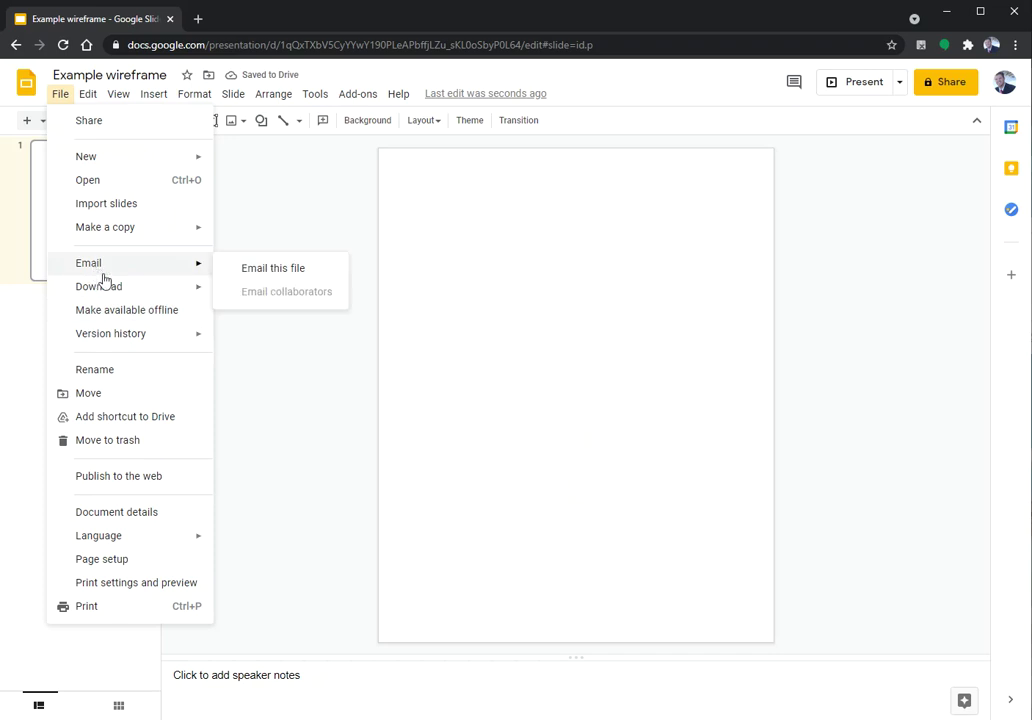
pyautogui.click(122, 563)
pyautogui.click(437, 406)
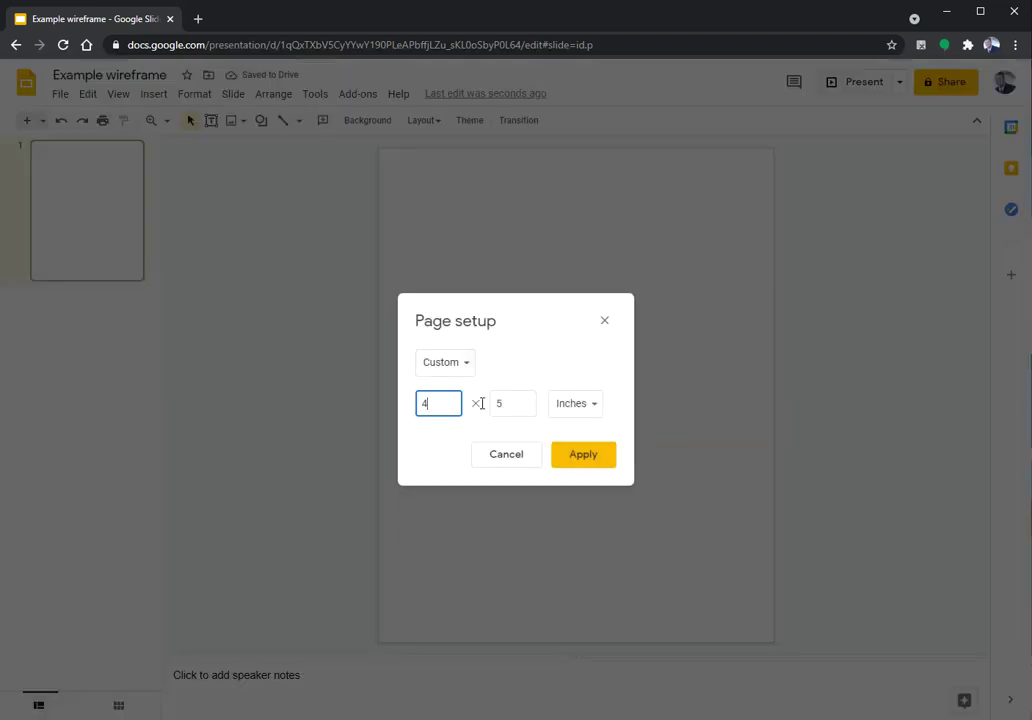
pyautogui.press('BackSpace')
pyautogui.write('3')
pyautogui.click(583, 455)
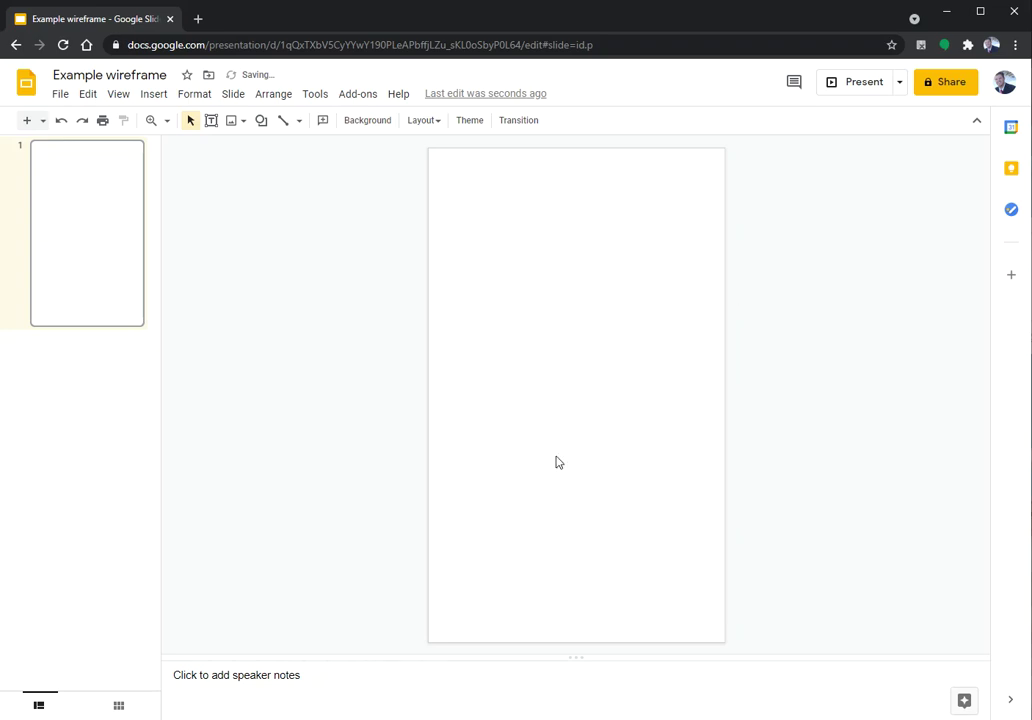
pyautogui.click(261, 120)
# Draw a rectangle near the middle of the slide and type 'username' in it.
pyautogui.moveTo(295, 156)
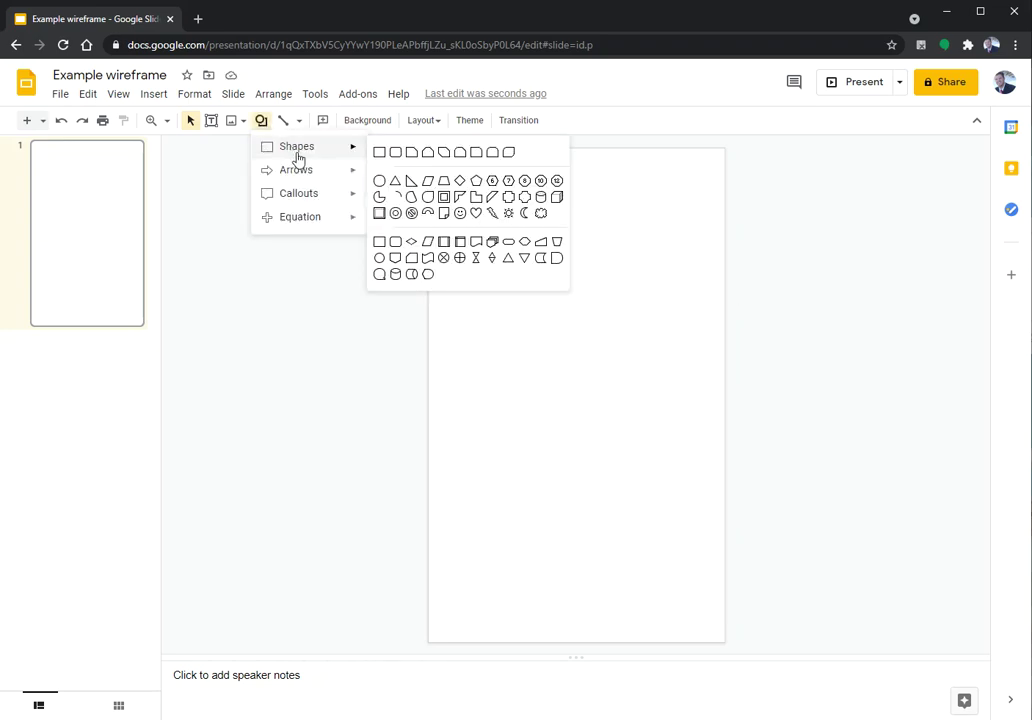
pyautogui.click(380, 153)
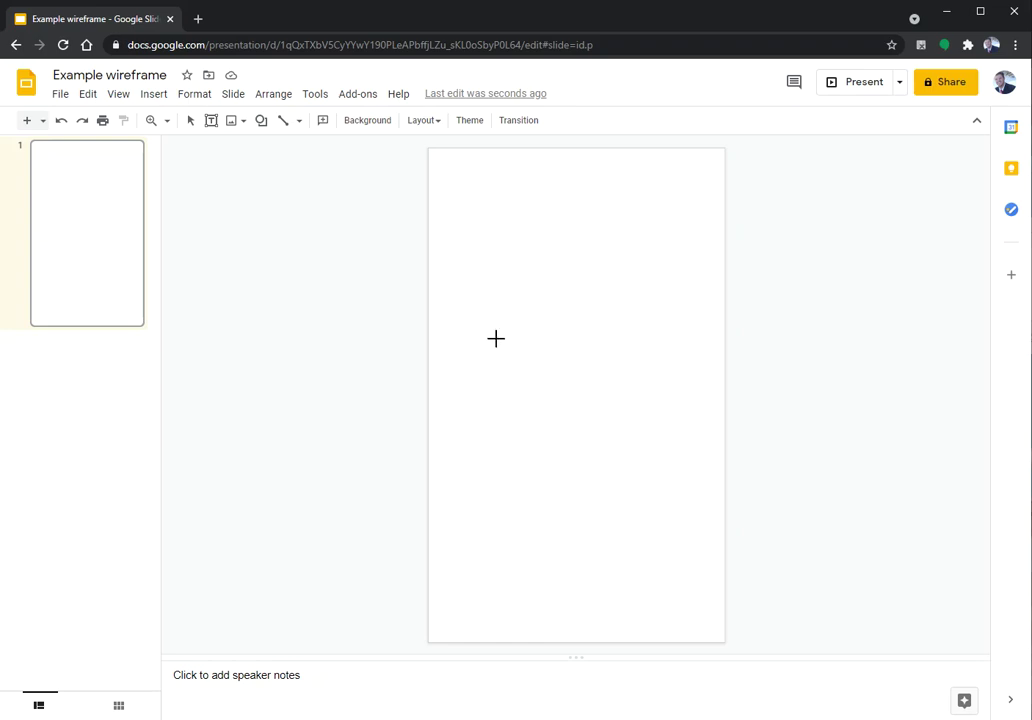
pyautogui.moveTo(495, 326)
pyautogui.mouseDown()
pyautogui.moveTo(707, 364)
pyautogui.moveTo(662, 355)
pyautogui.mouseUp()
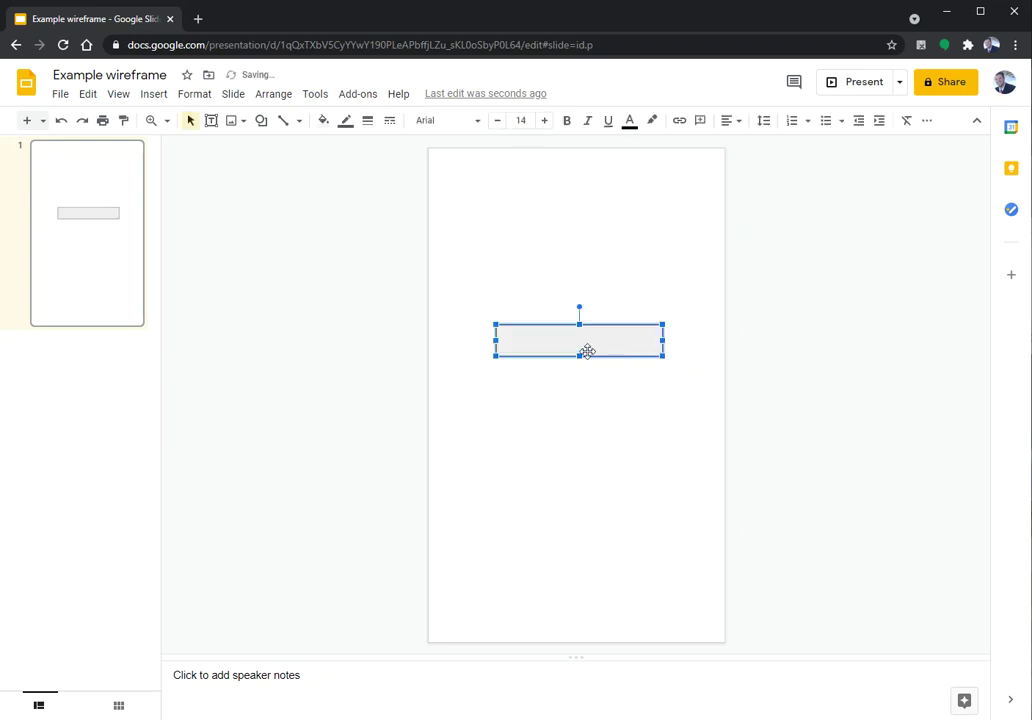
pyautogui.write('Add username')
# Clean up the rectangle's label so it reads 'Username' with a capital U.
pyautogui.click(580, 461)
pyautogui.doubleClick(597, 346)
pyautogui.moveTo(553, 346); pyautogui.dragTo(505, 346)
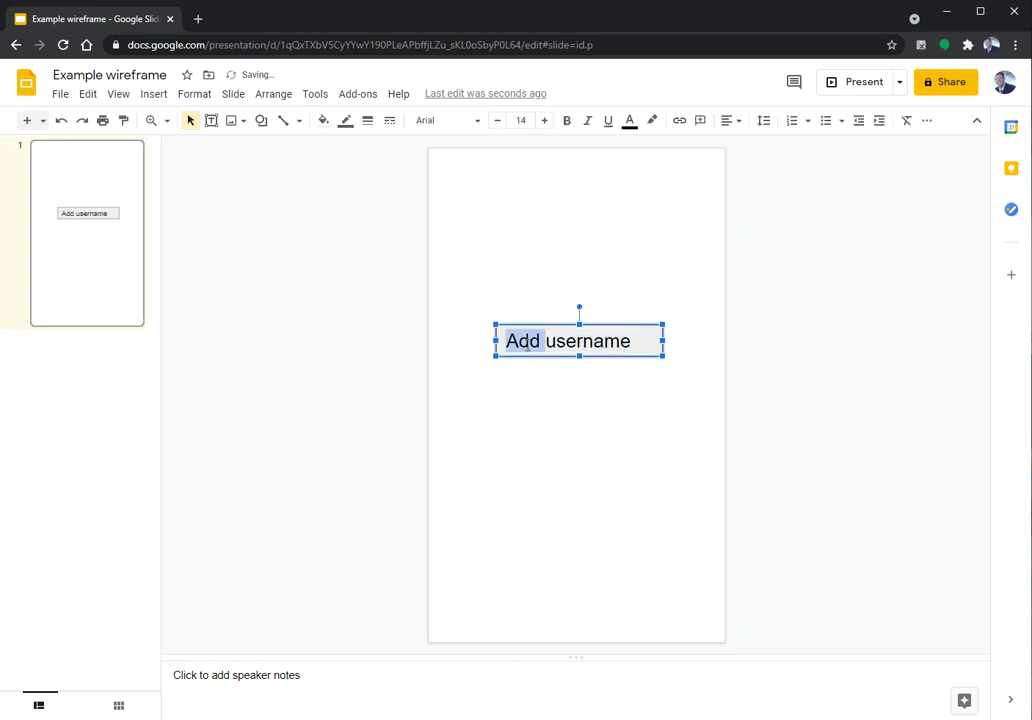
pyautogui.press('BackSpace')
pyautogui.write('U')
pyautogui.click(609, 466)
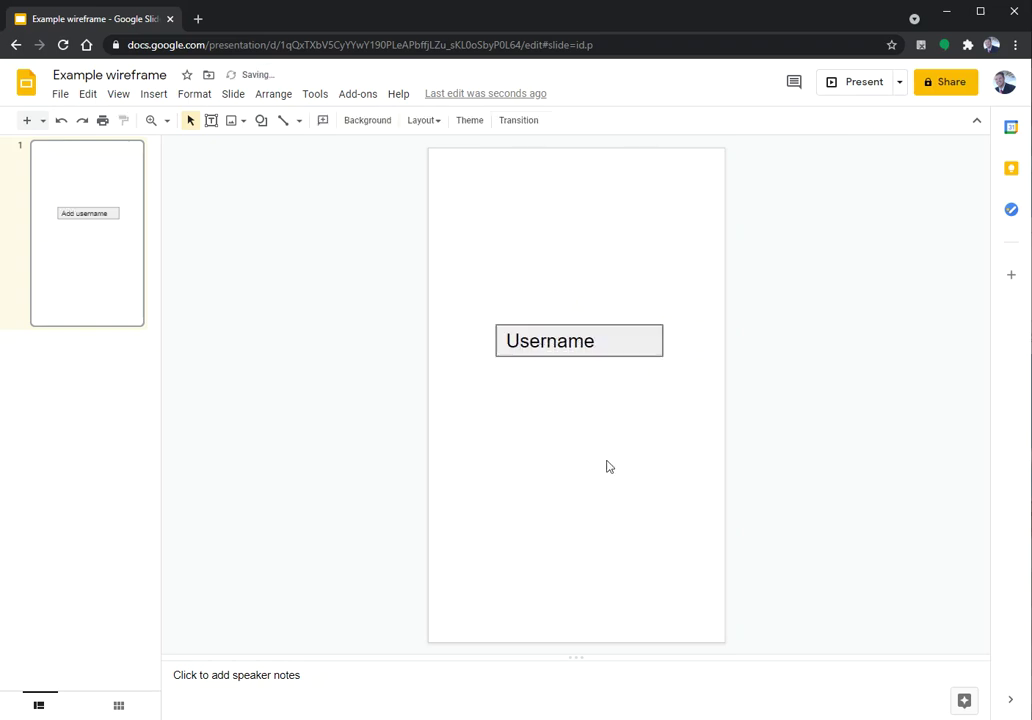
pyautogui.click(654, 340)
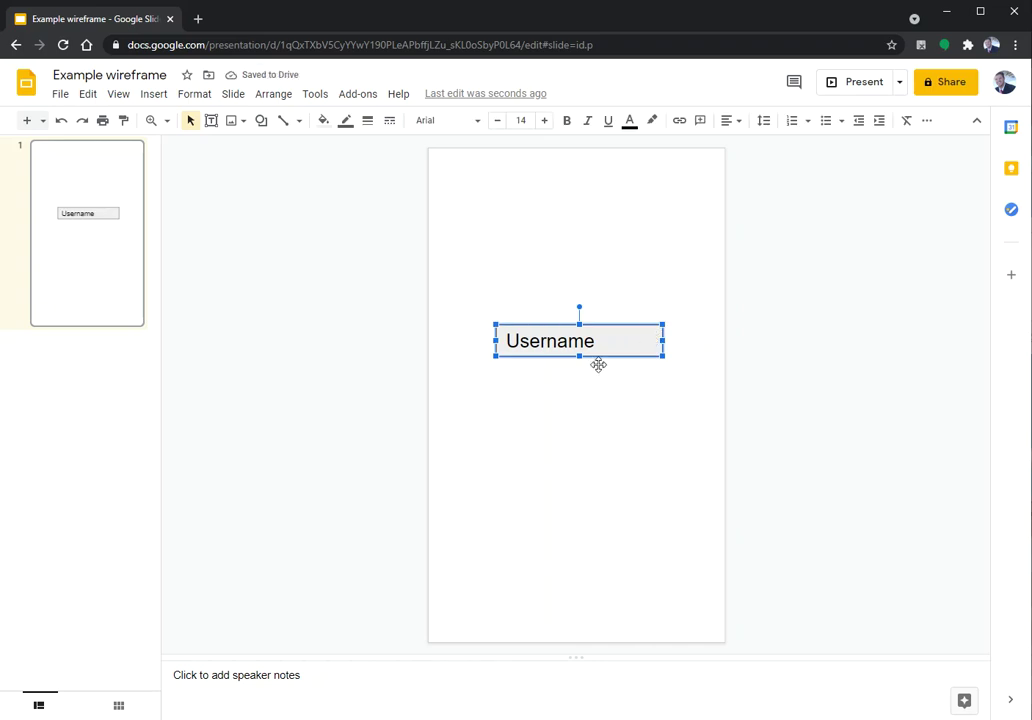
pyautogui.click(596, 311)
# Duplicate the Username box just below it and relabel the copy 'Password'.
pyautogui.click(614, 342)
pyautogui.hotkey('ctrl', 'd')
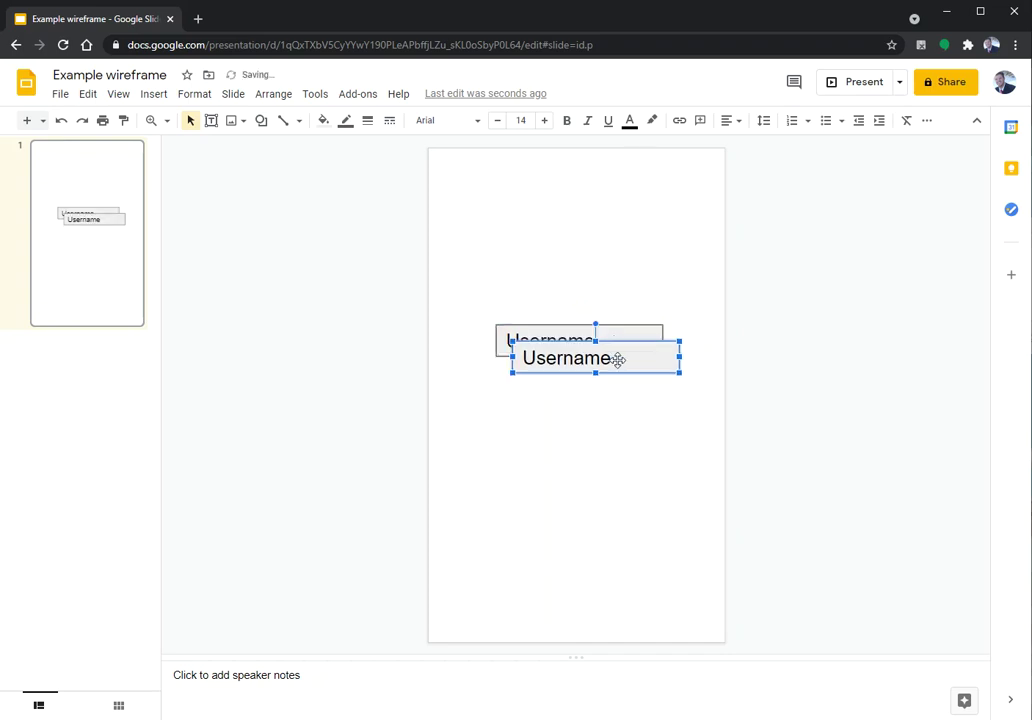
pyautogui.moveTo(617, 359); pyautogui.dragTo(634, 401)
pyautogui.press('Delete')
pyautogui.click(600, 341)
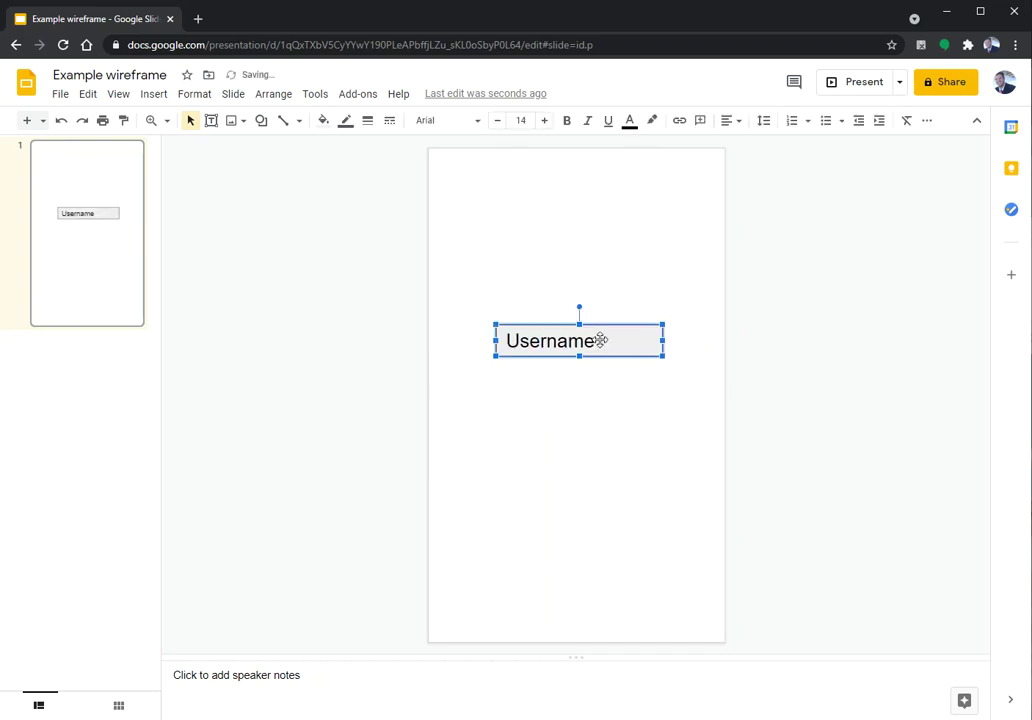
pyautogui.hotkey('ctrl', 'd')
pyautogui.moveTo(629, 356); pyautogui.dragTo(611, 390)
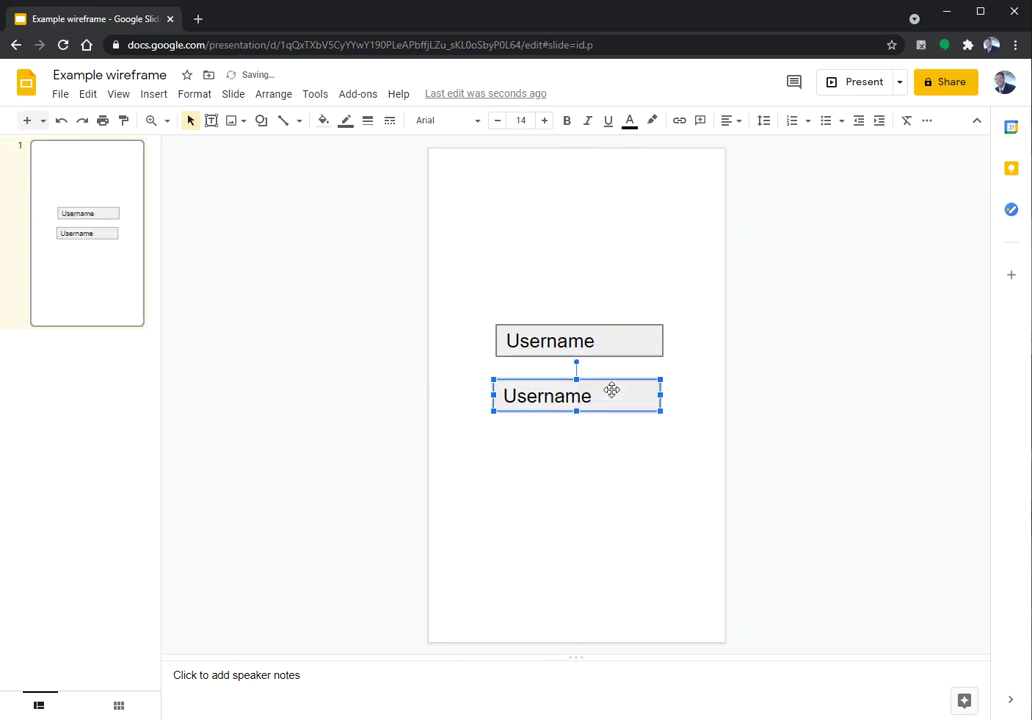
pyautogui.doubleClick(558, 391)
pyautogui.write('Pass')
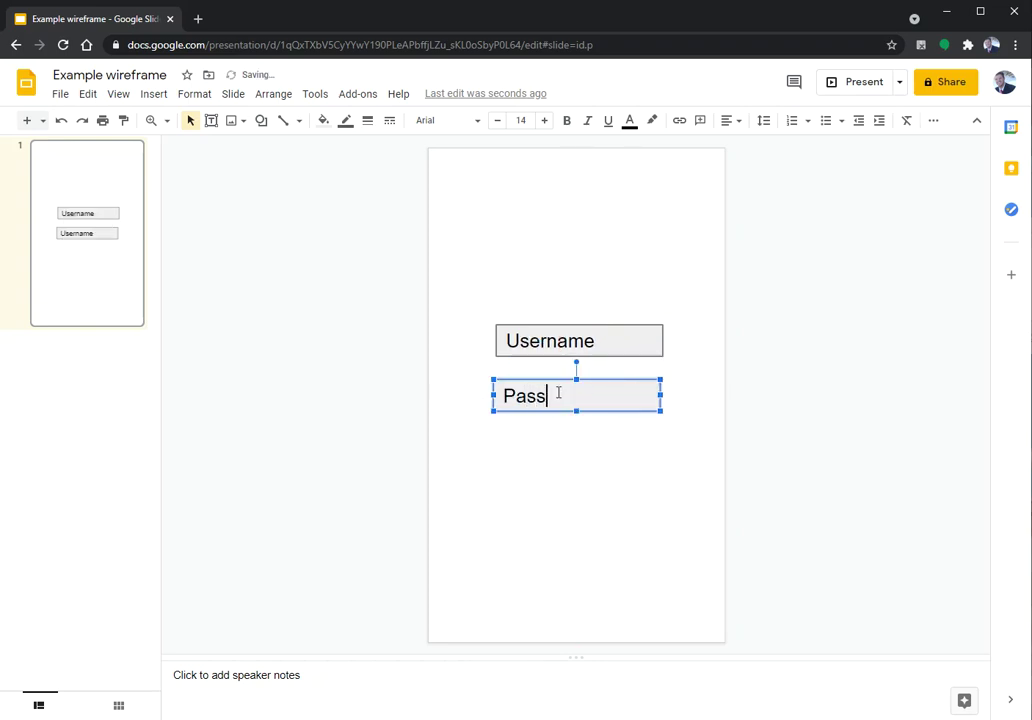
pyautogui.write('word')
pyautogui.click(548, 417)
# Nudge the Password field up and centre it directly under the Username field.
pyautogui.click(548, 392)
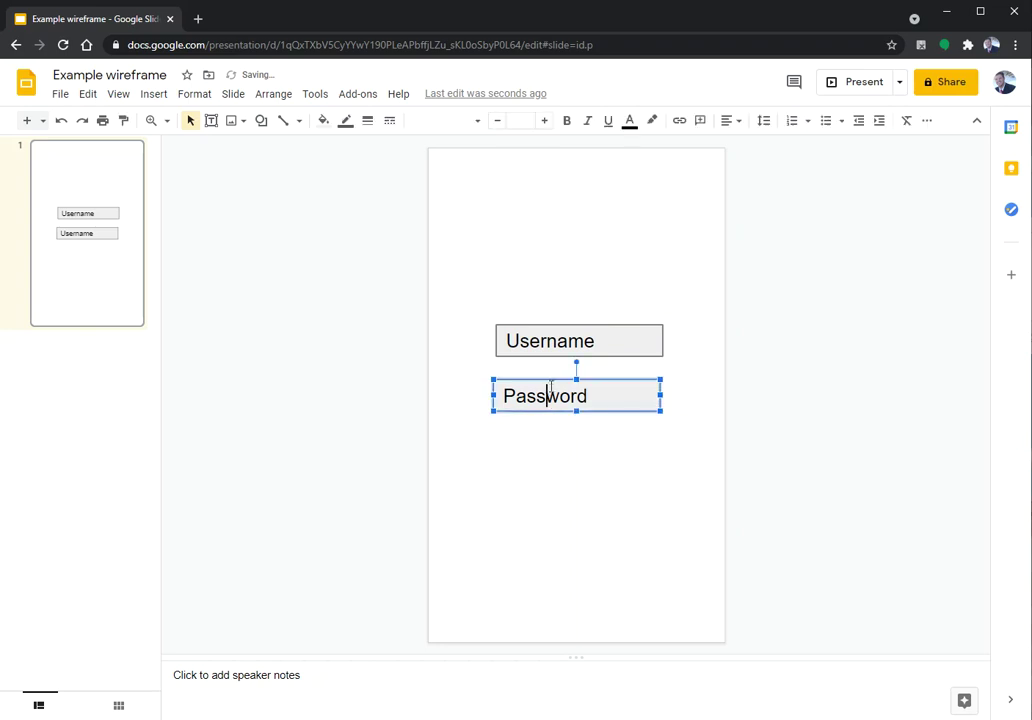
pyautogui.press('Escape')
pyautogui.click(574, 389)
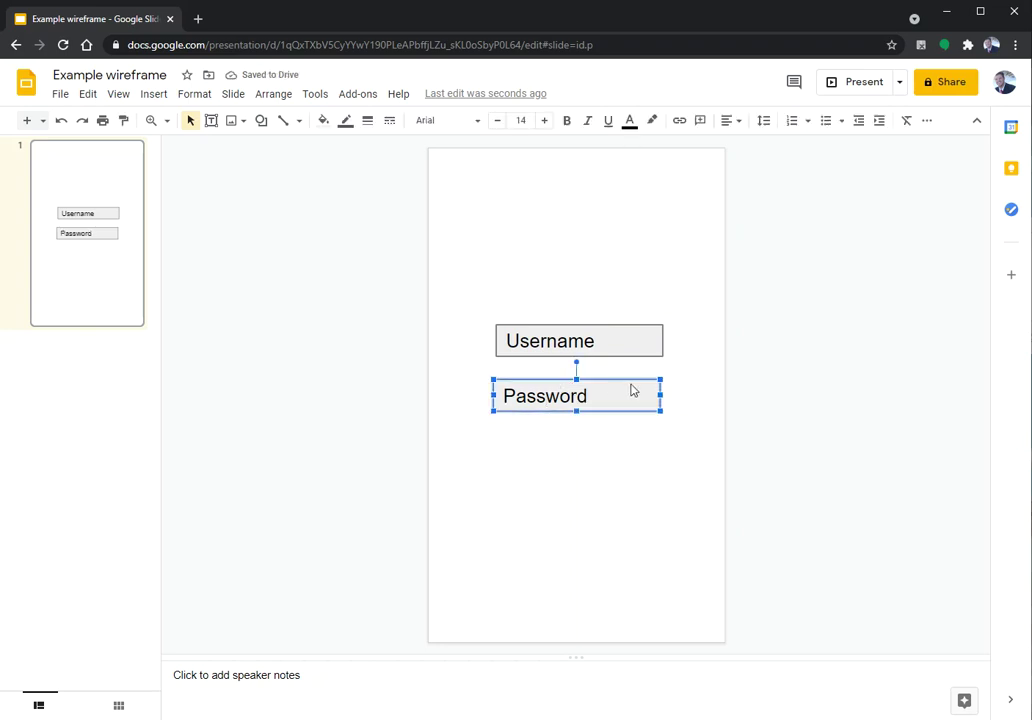
pyautogui.press('Up')
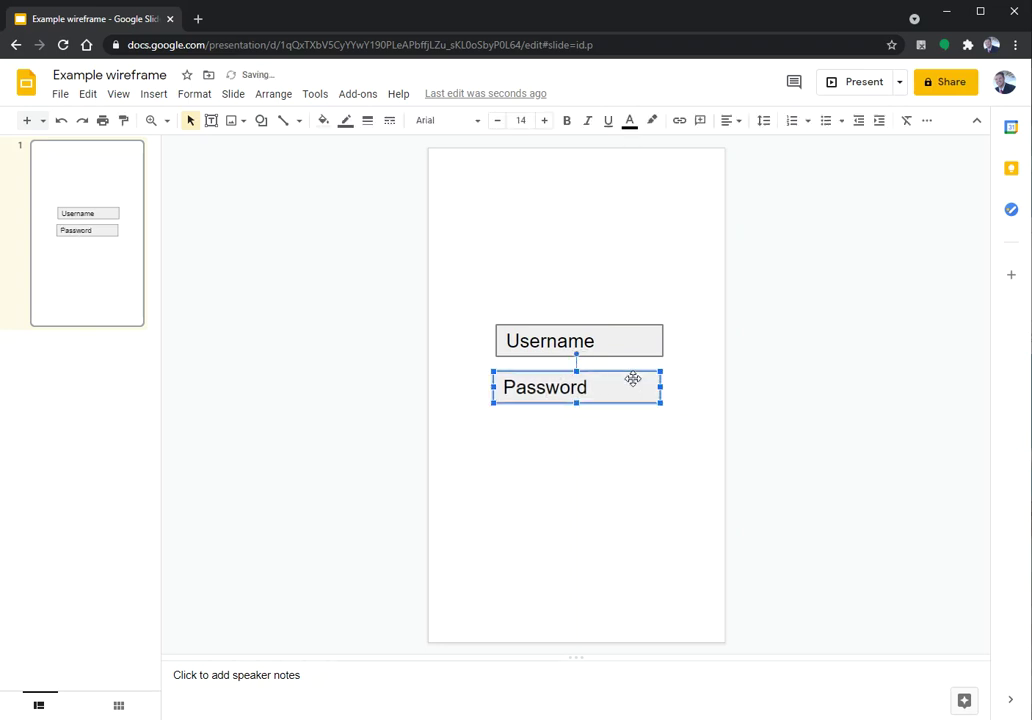
pyautogui.moveTo(640, 400); pyautogui.dragTo(645, 403)
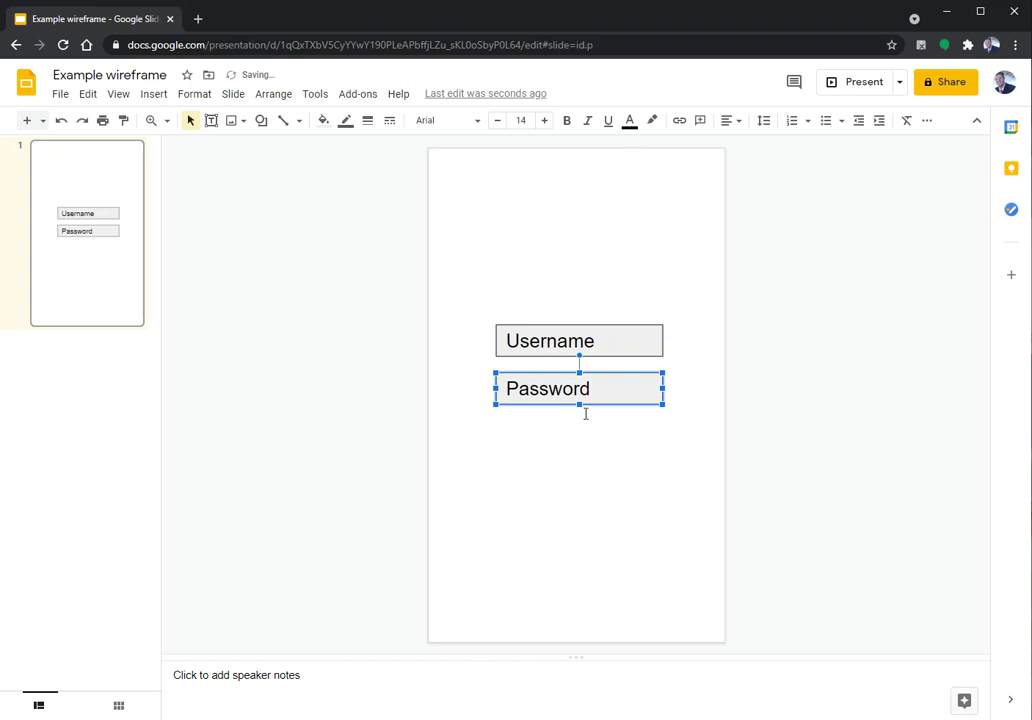
pyautogui.click(613, 493)
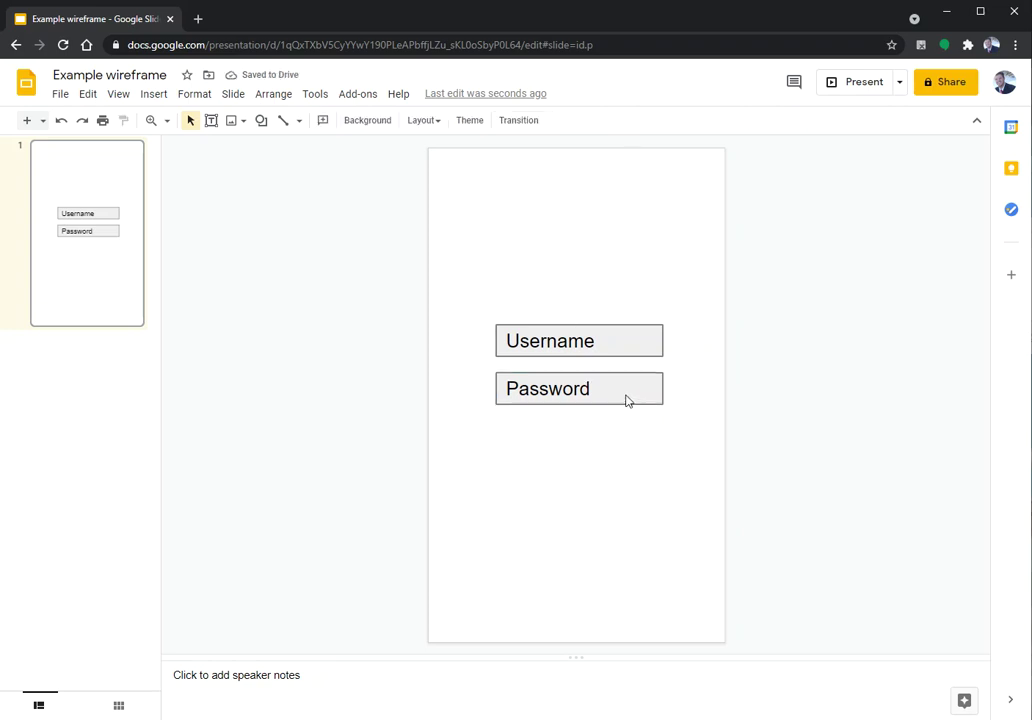
pyautogui.click(630, 401)
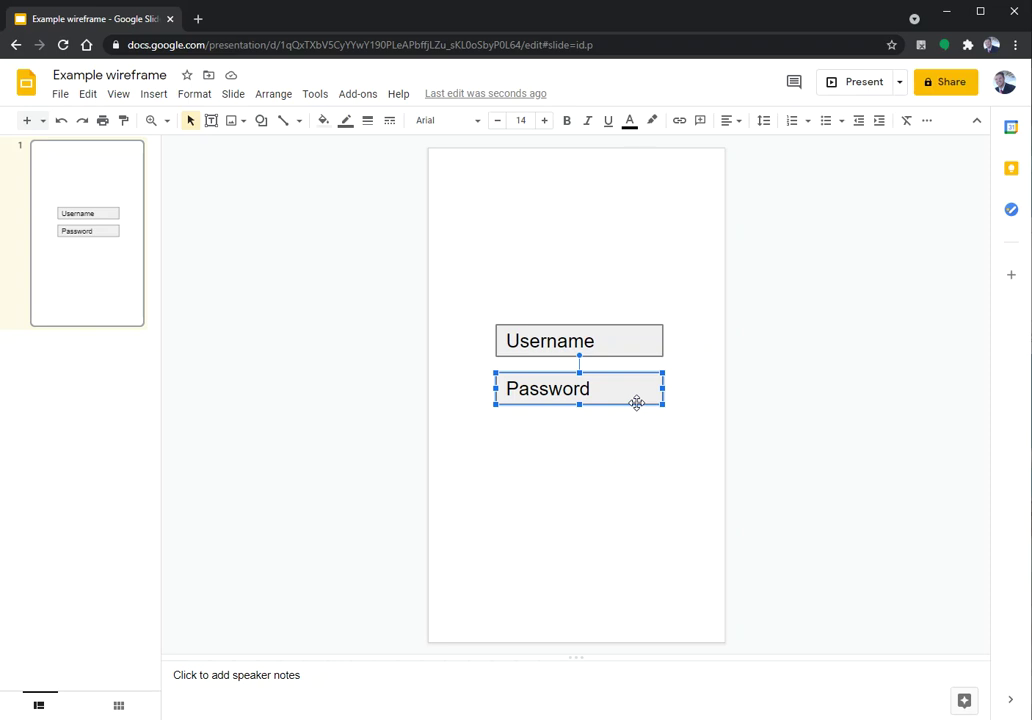
# Duplicate the Password field below it and relabel the copy 'Login'.
pyautogui.hotkey('ctrl', 'd')
pyautogui.moveTo(634, 412); pyautogui.dragTo(627, 456)
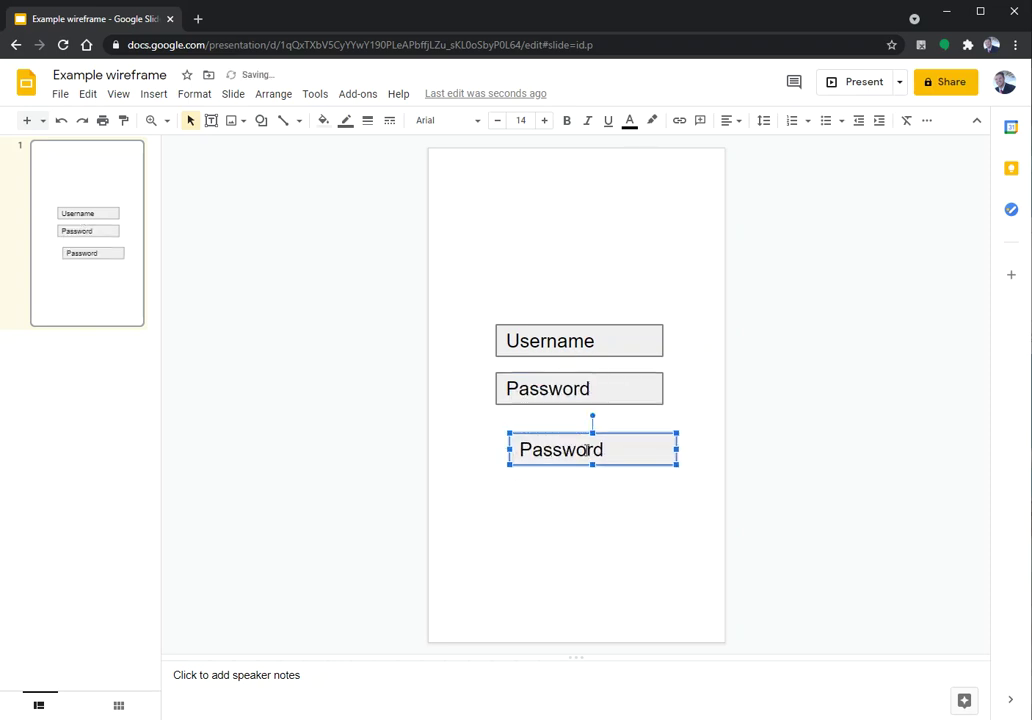
pyautogui.doubleClick(587, 450)
pyautogui.write('Login')
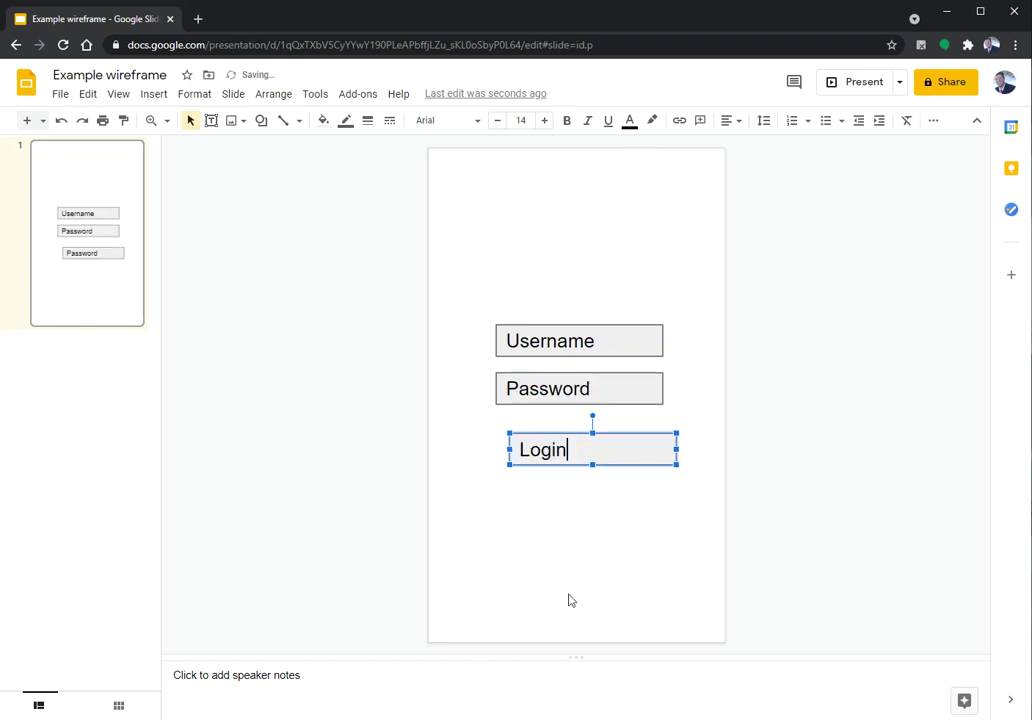
pyautogui.click(569, 600)
# Narrow the Login box from both sides and centre its text.
pyautogui.click(516, 452)
pyautogui.moveTo(509, 452); pyautogui.dragTo(585, 455)
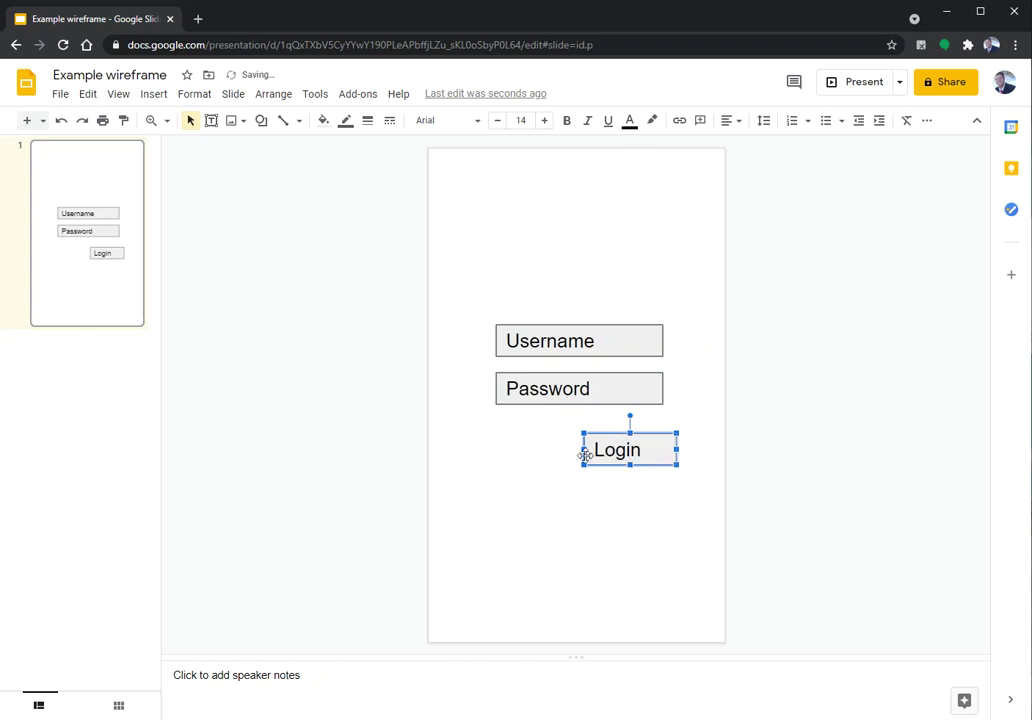
pyautogui.moveTo(677, 451); pyautogui.dragTo(643, 427)
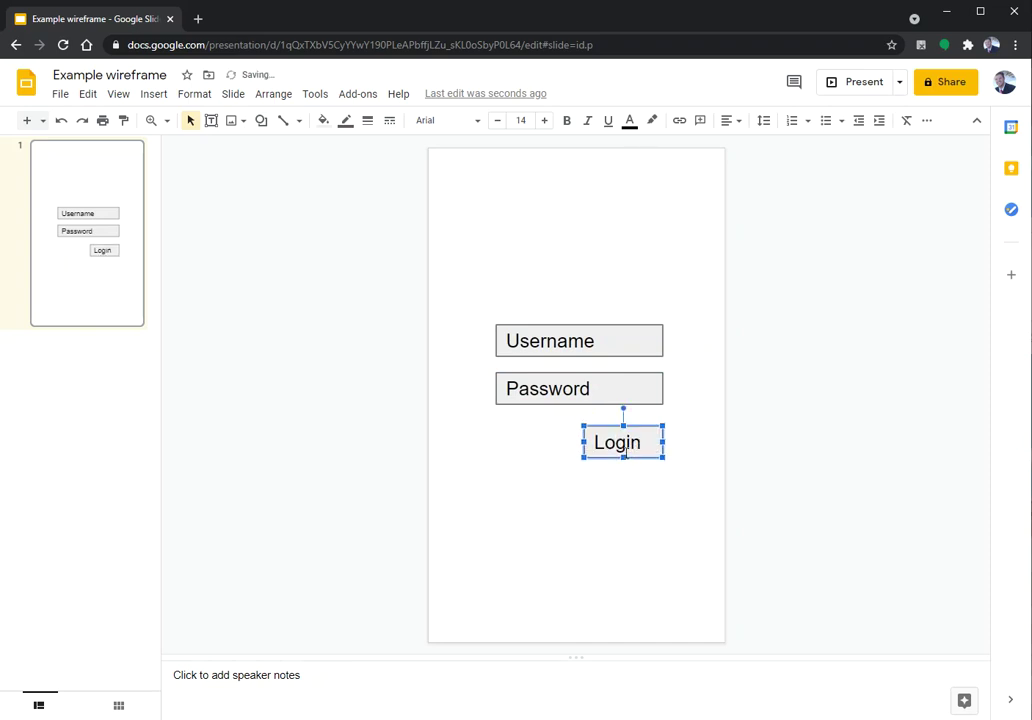
pyautogui.click(730, 120)
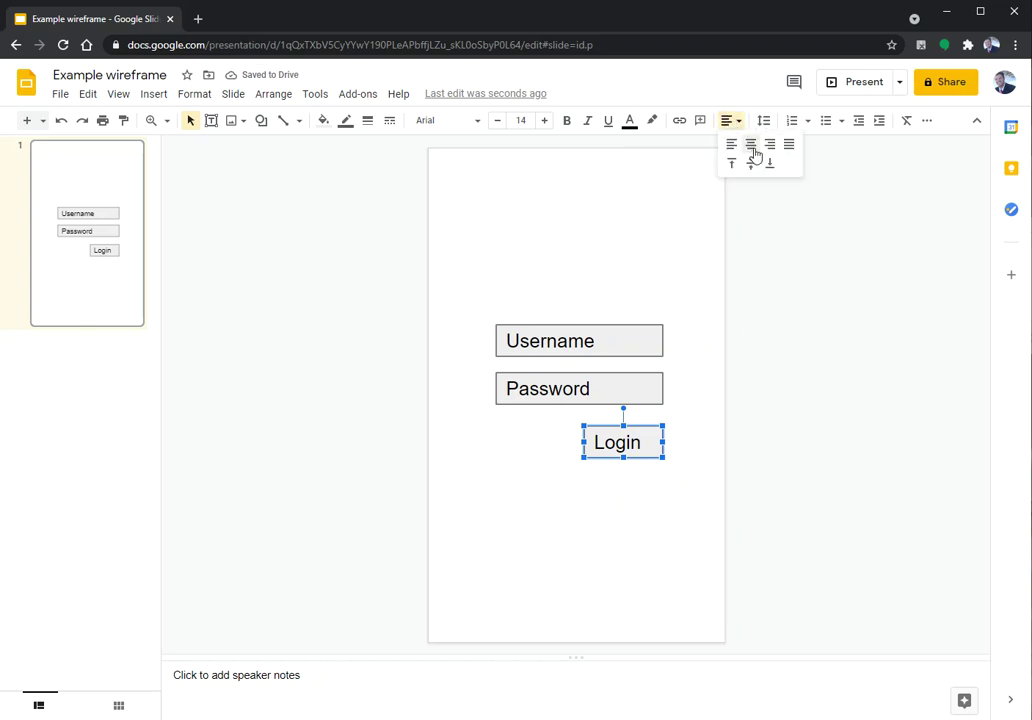
pyautogui.click(752, 144)
pyautogui.click(543, 581)
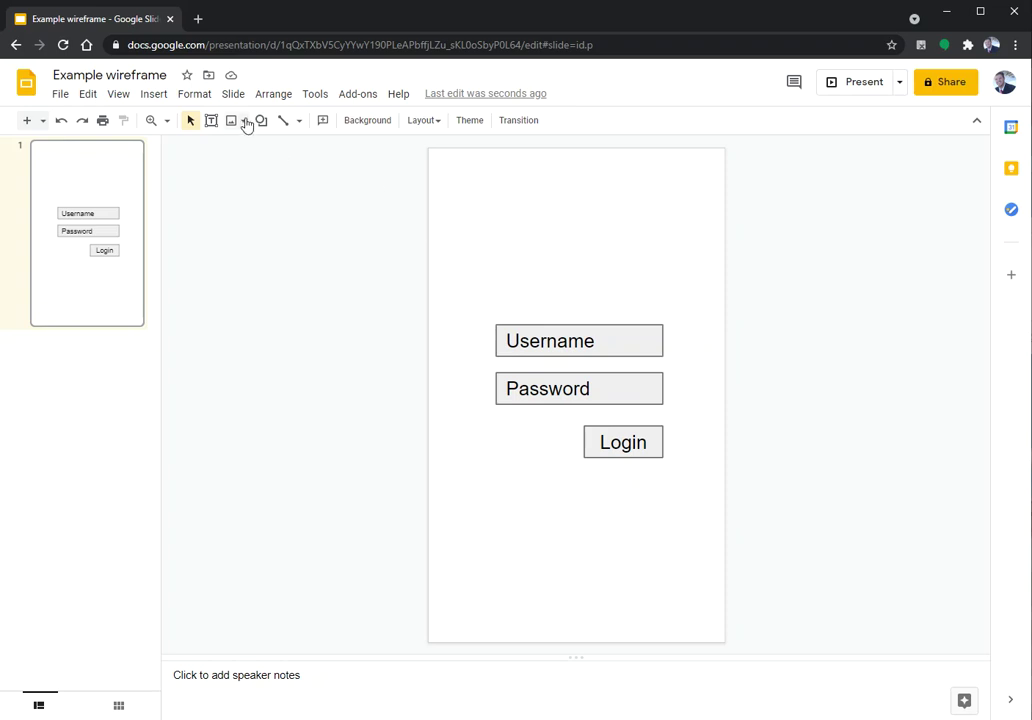
# Draw a text box near the top of the slide reading 'My app' with centred text.
pyautogui.click(213, 124)
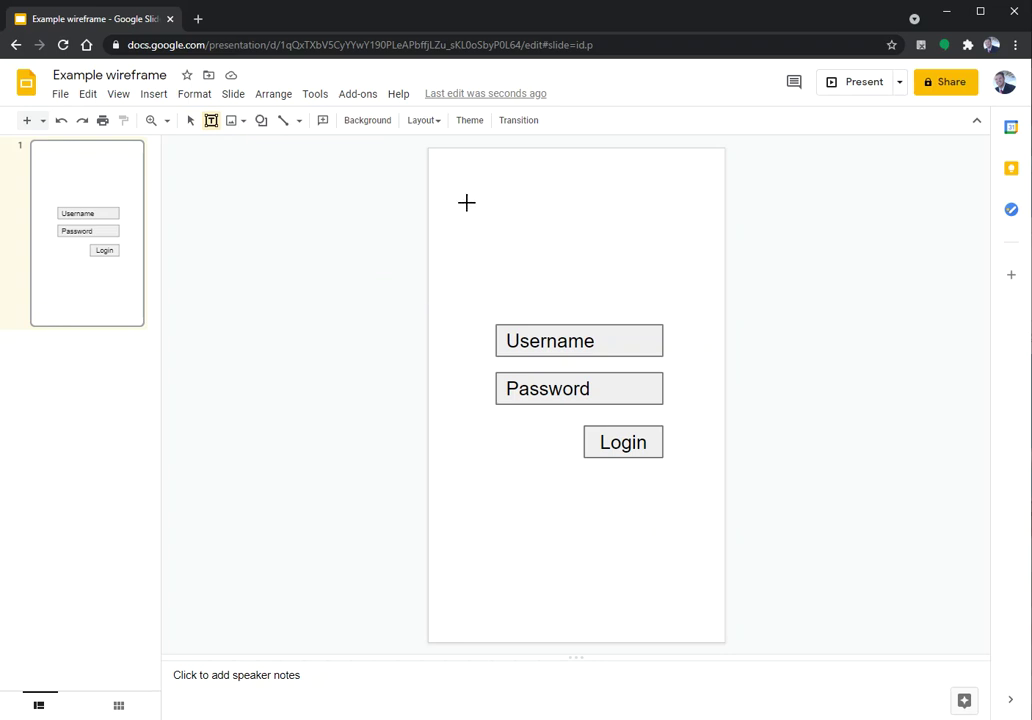
pyautogui.moveTo(488, 188); pyautogui.dragTo(678, 272)
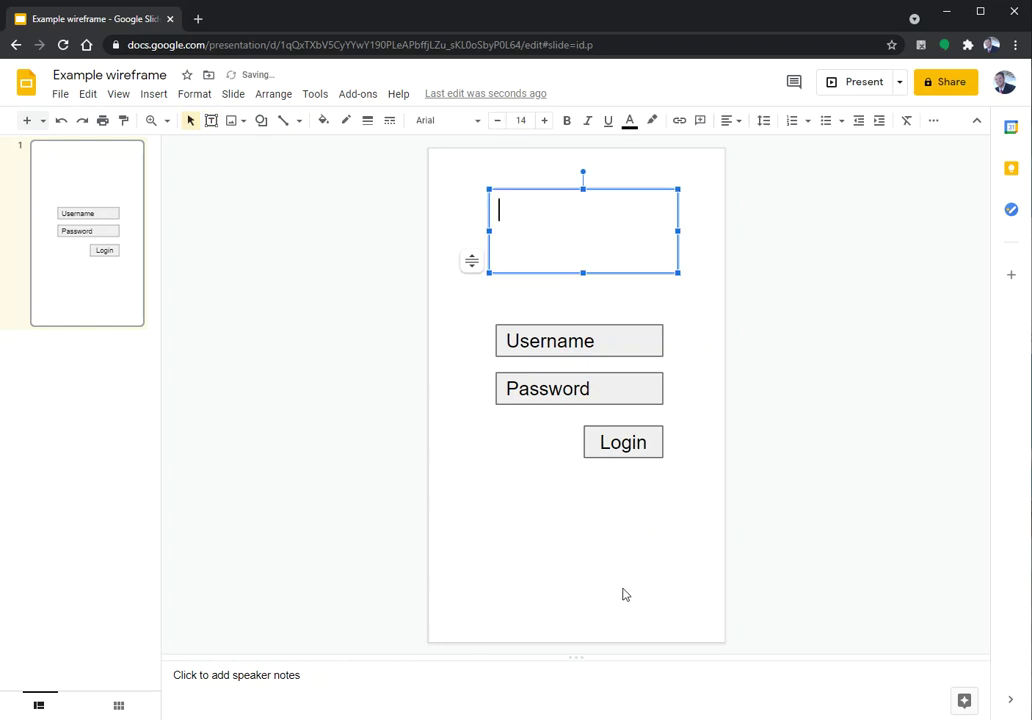
pyautogui.write('My app')
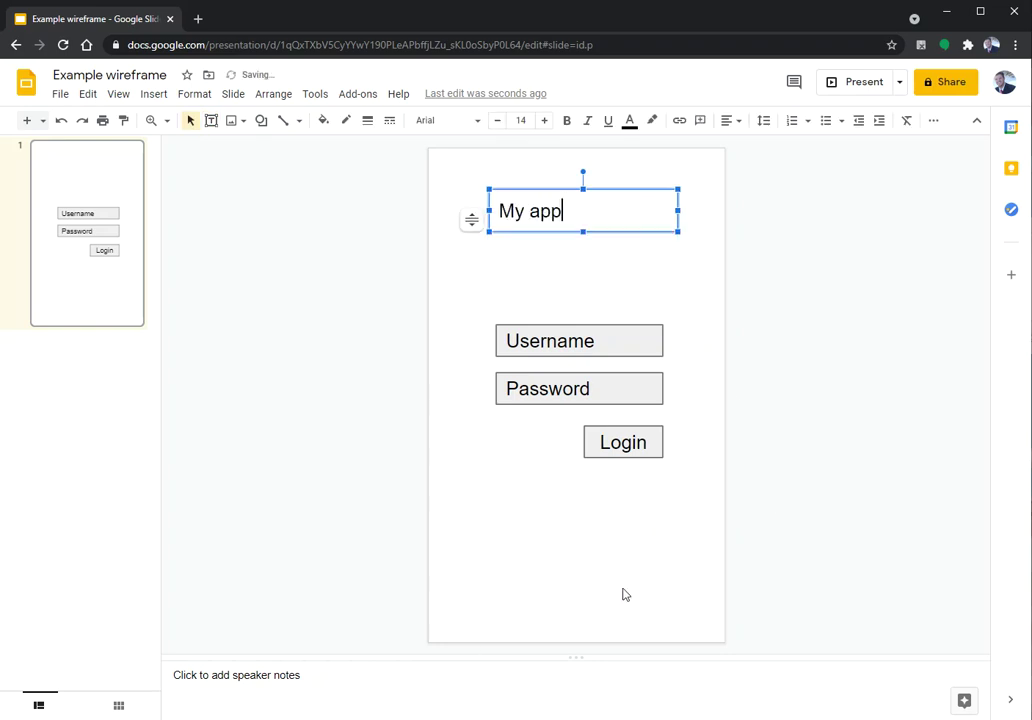
pyautogui.click(636, 256)
pyautogui.click(578, 223)
pyautogui.click(737, 130)
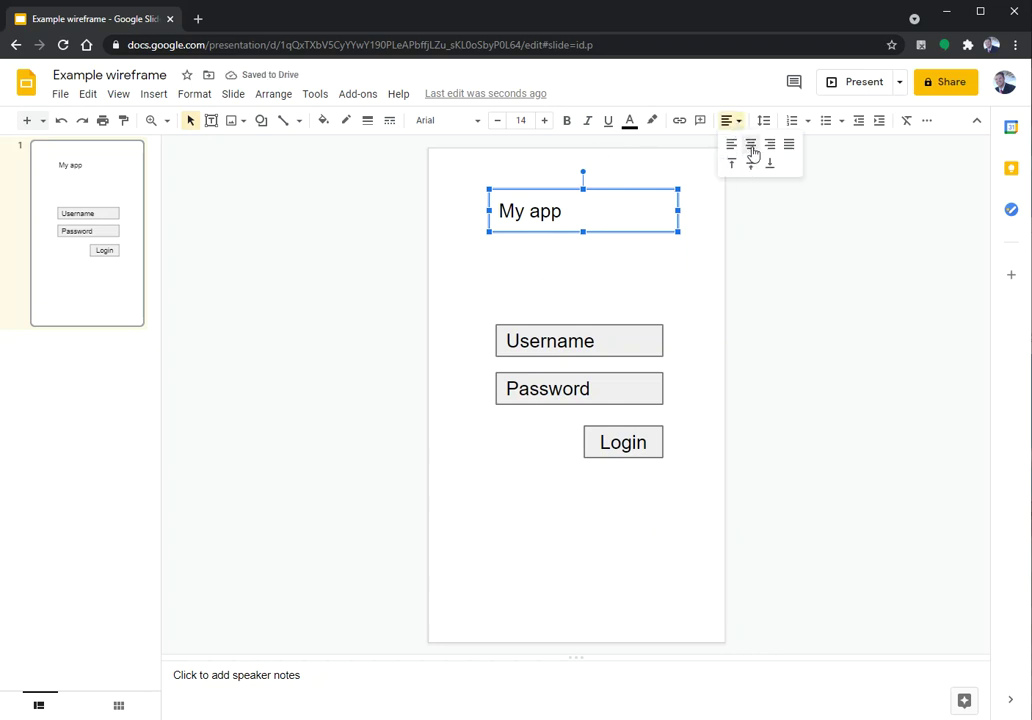
pyautogui.click(750, 145)
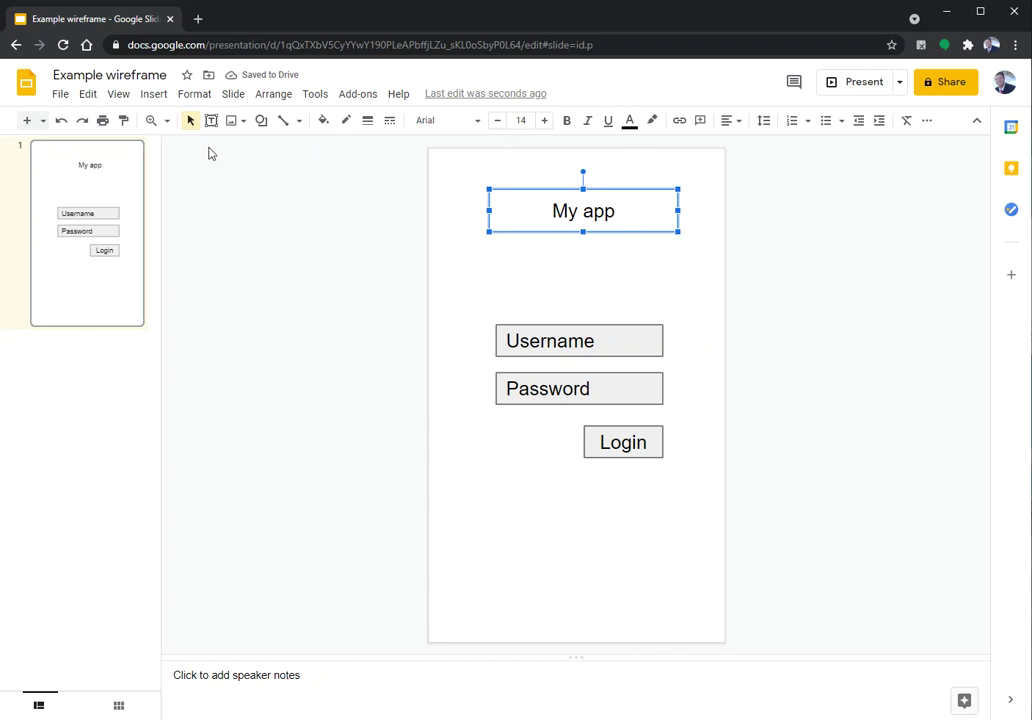
# Increase the 'My app' title to font size 22 and drag it slightly lower.
pyautogui.click(545, 121)
pyautogui.click(545, 121)
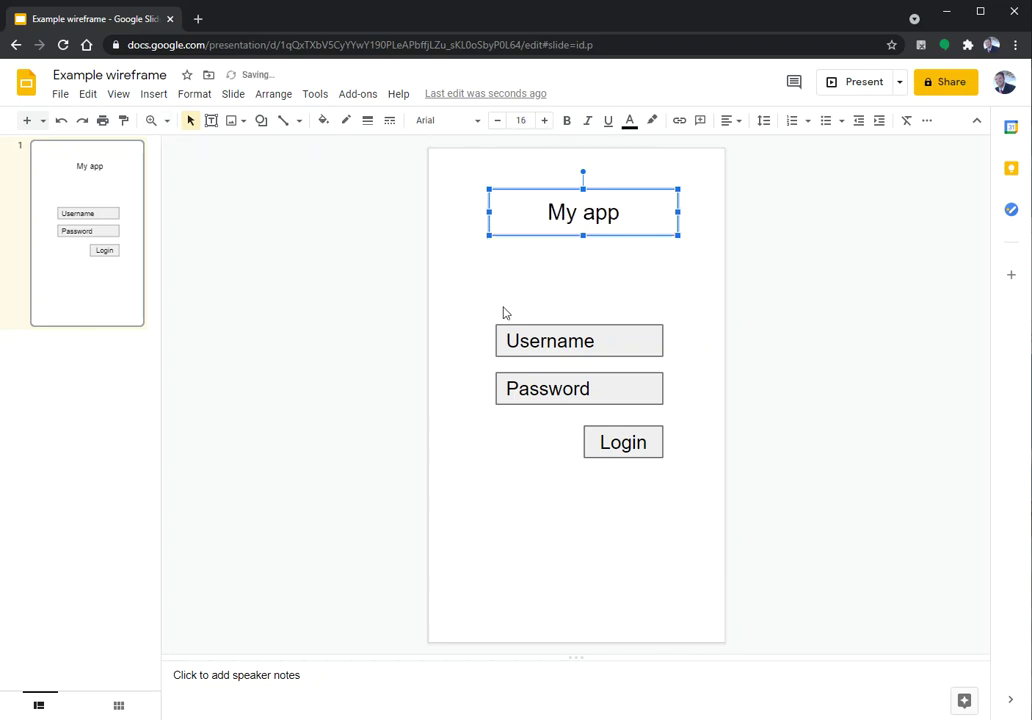
pyautogui.hotkey('ctrl', 'shift', '.')
pyautogui.hotkey('ctrl', 'shift', '.')
pyautogui.hotkey('ctrl', 'shift', '.')
pyautogui.hotkey('ctrl', 'shift', '.')
pyautogui.hotkey('ctrl', 'shift', '.')
pyautogui.hotkey('ctrl', 'shift', '.')
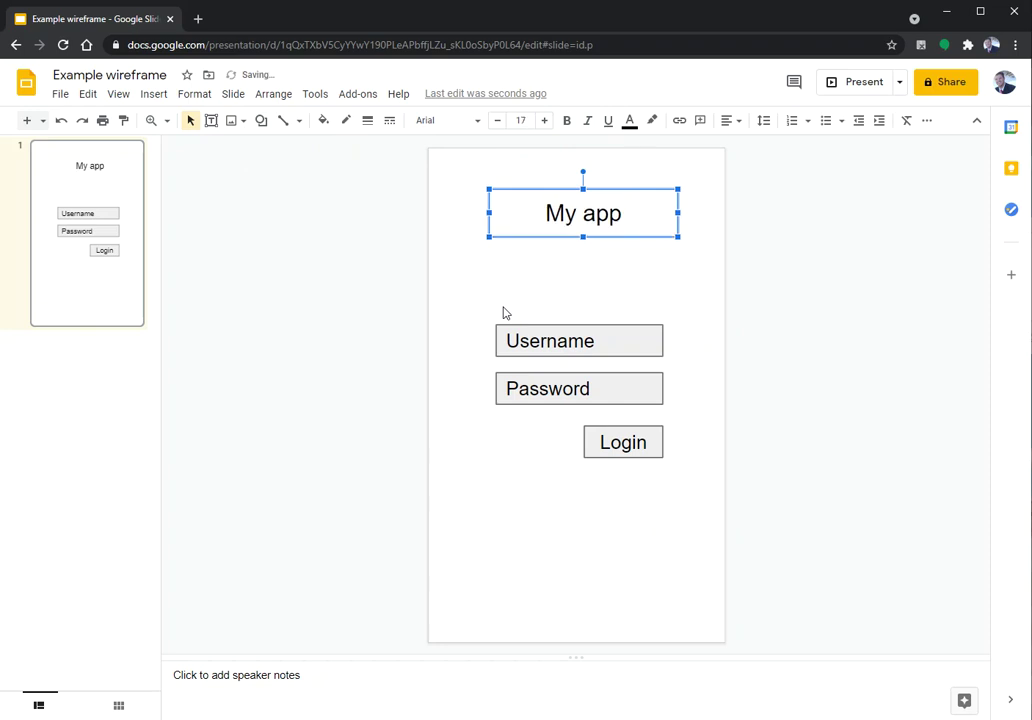
pyautogui.hotkey('ctrl', 'shift', ',')
pyautogui.hotkey('ctrl', 'shift', ',')
pyautogui.hotkey('ctrl', 'shift', ',')
pyautogui.hotkey('ctrl', 'shift', ',')
pyautogui.hotkey('ctrl', 'shift', ',')
pyautogui.hotkey('ctrl', 'shift', ',')
pyautogui.hotkey('ctrl', 'shift', ',')
pyautogui.hotkey('ctrl', 'shift', ',')
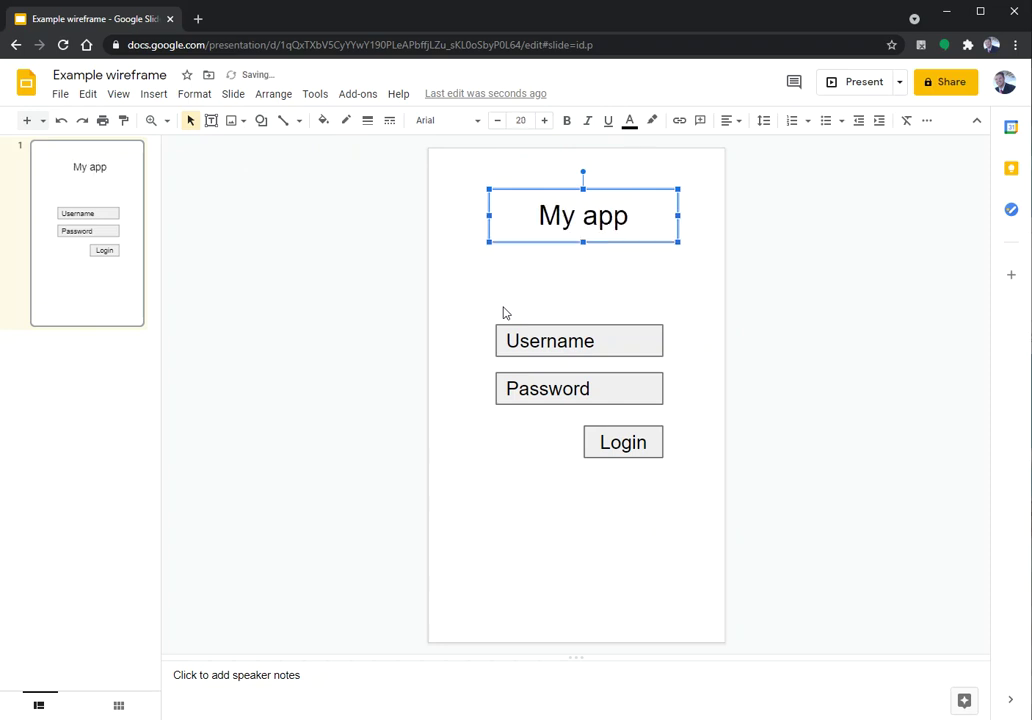
pyautogui.hotkey('ctrl', 'shift', '.')
pyautogui.hotkey('ctrl', 'shift', '.')
pyautogui.hotkey('ctrl', 'shift', '.')
pyautogui.hotkey('ctrl', 'shift', '.')
pyautogui.hotkey('ctrl', 'shift', '.')
pyautogui.hotkey('ctrl', 'shift', '.')
pyautogui.hotkey('ctrl', 'shift', '.')
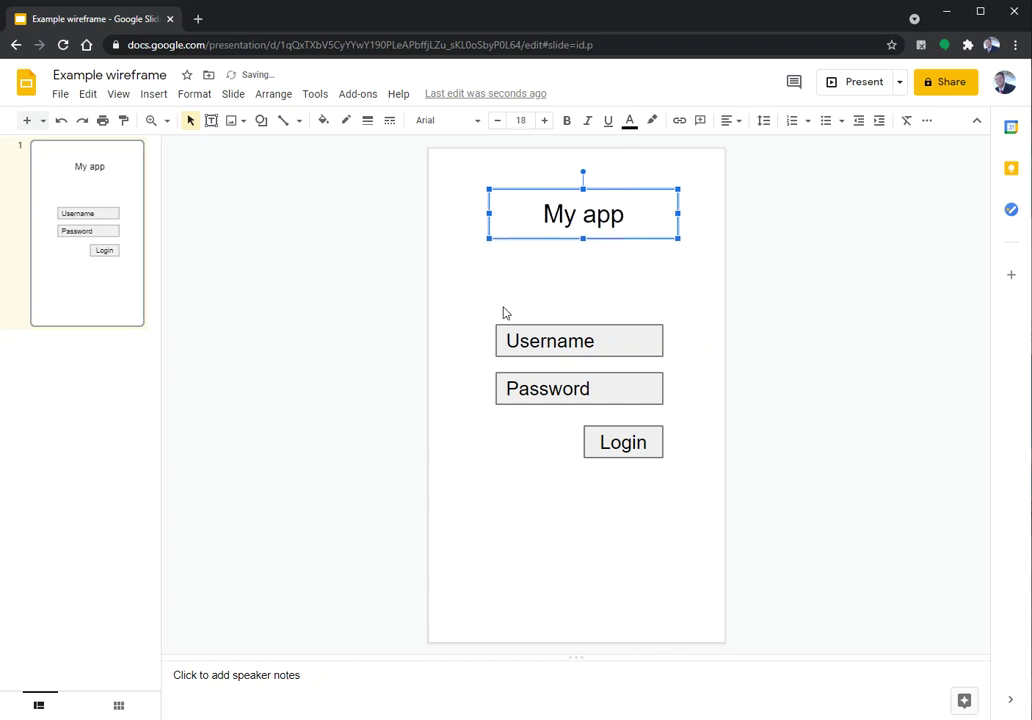
pyautogui.hotkey('ctrl', 'shift', '.')
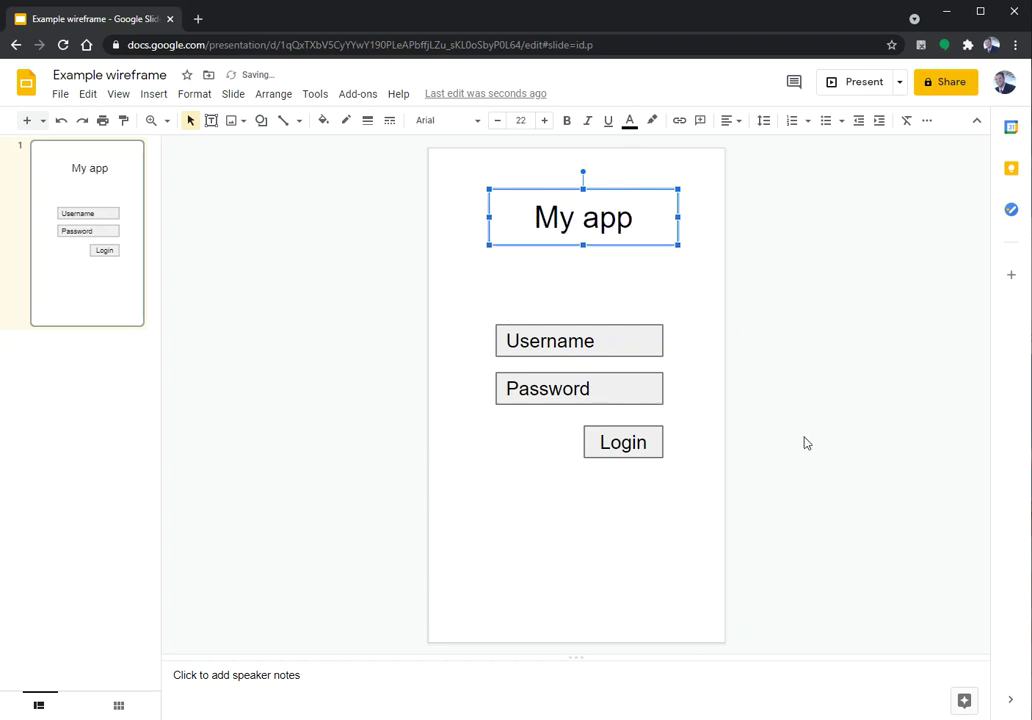
pyautogui.click(806, 443)
pyautogui.click(620, 233)
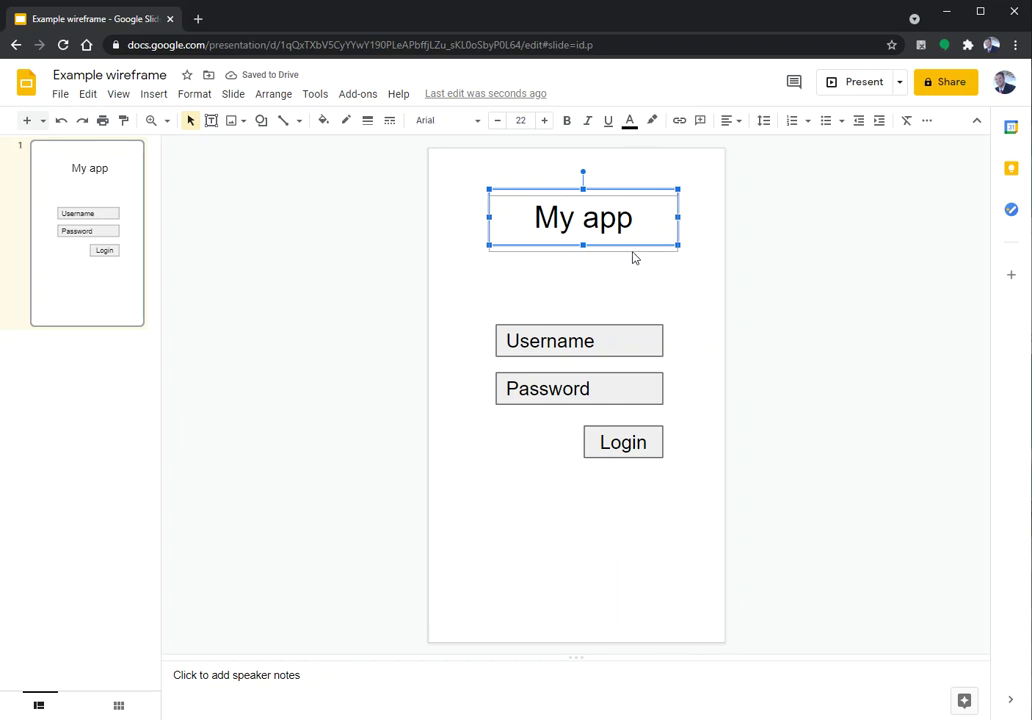
pyautogui.moveTo(632, 258); pyautogui.dragTo(633, 276)
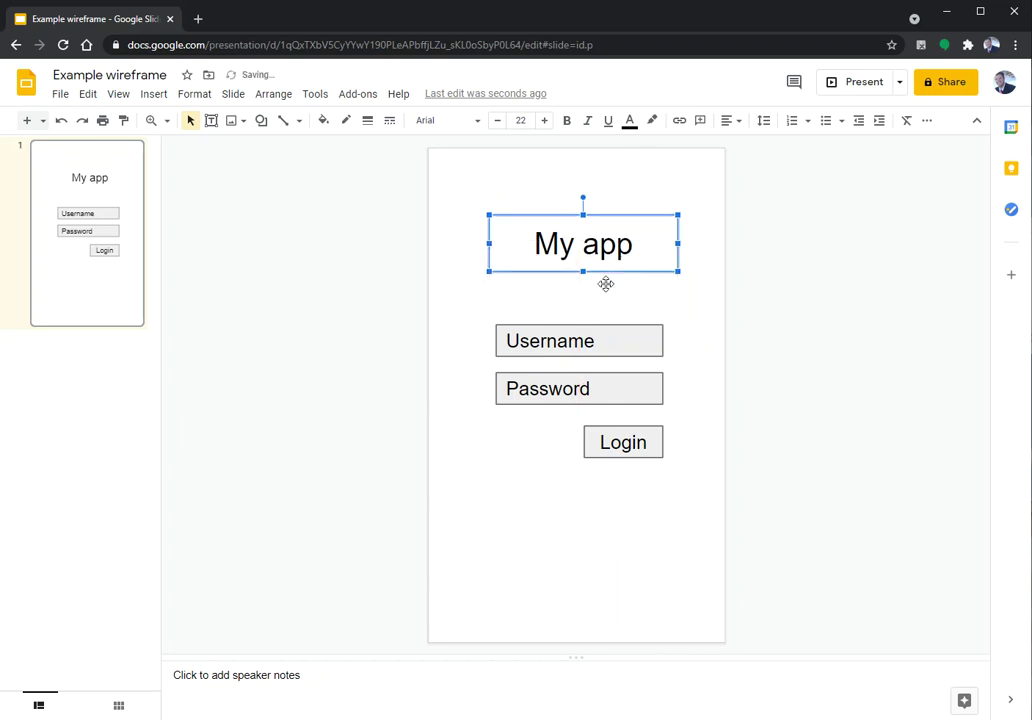
pyautogui.click(274, 271)
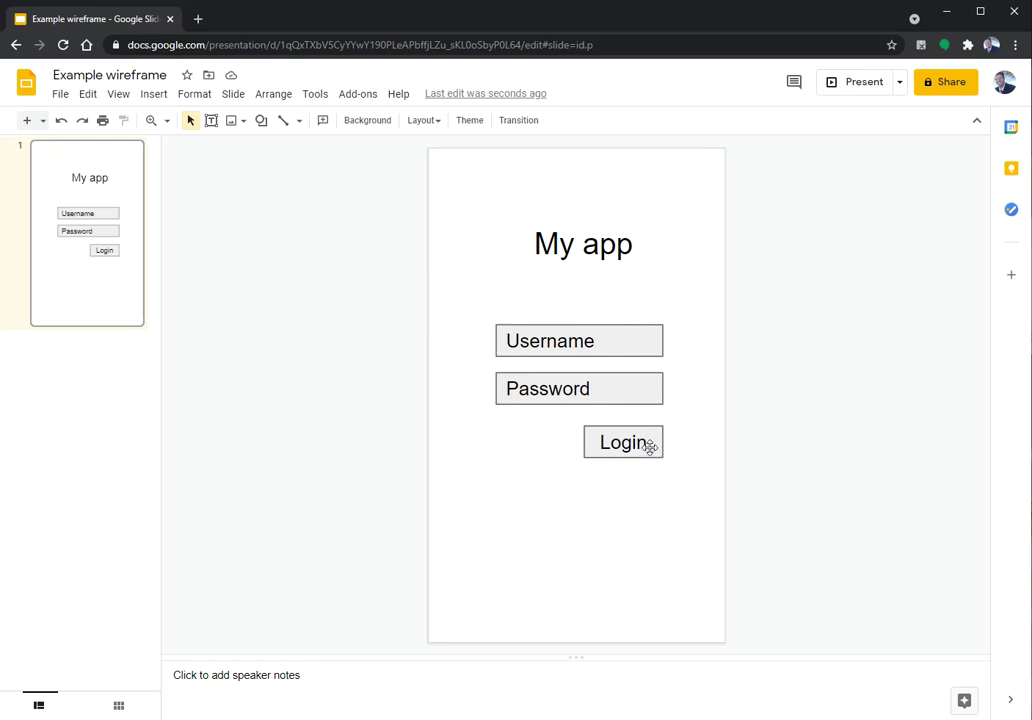
pyautogui.click(95, 305)
# Duplicate the login slide and add 'Homepage' on a new line under 'My app'.
pyautogui.hotkey('ctrl', 'd')
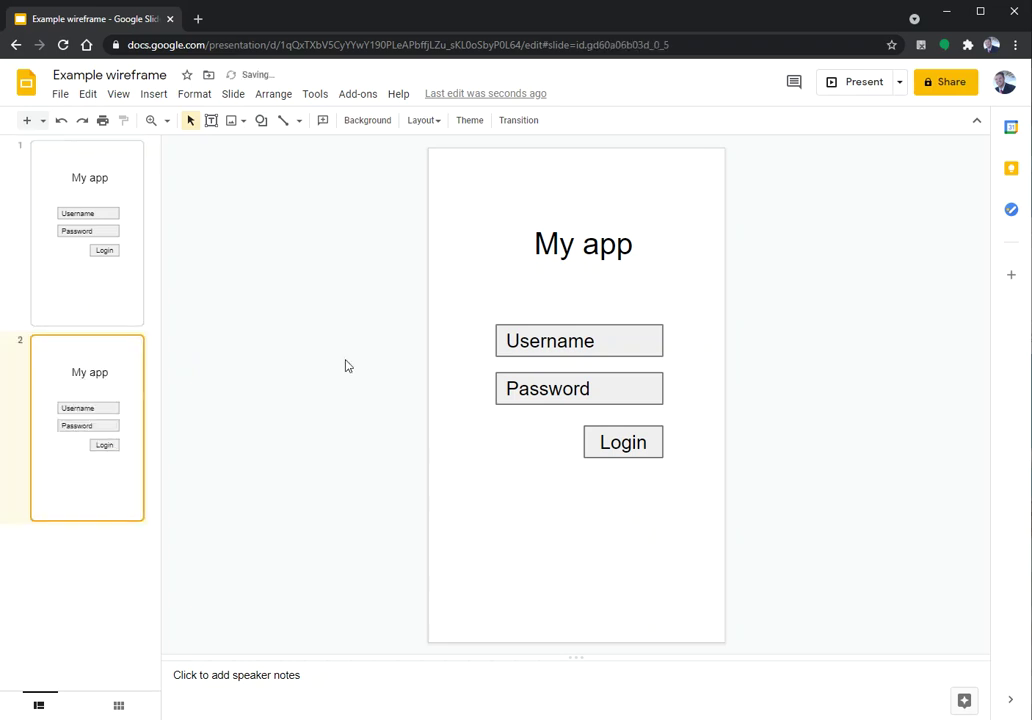
pyautogui.click(576, 243)
pyautogui.tripleClick(661, 253)
pyautogui.click(640, 246)
pyautogui.press('Return')
pyautogui.write('Homepage')
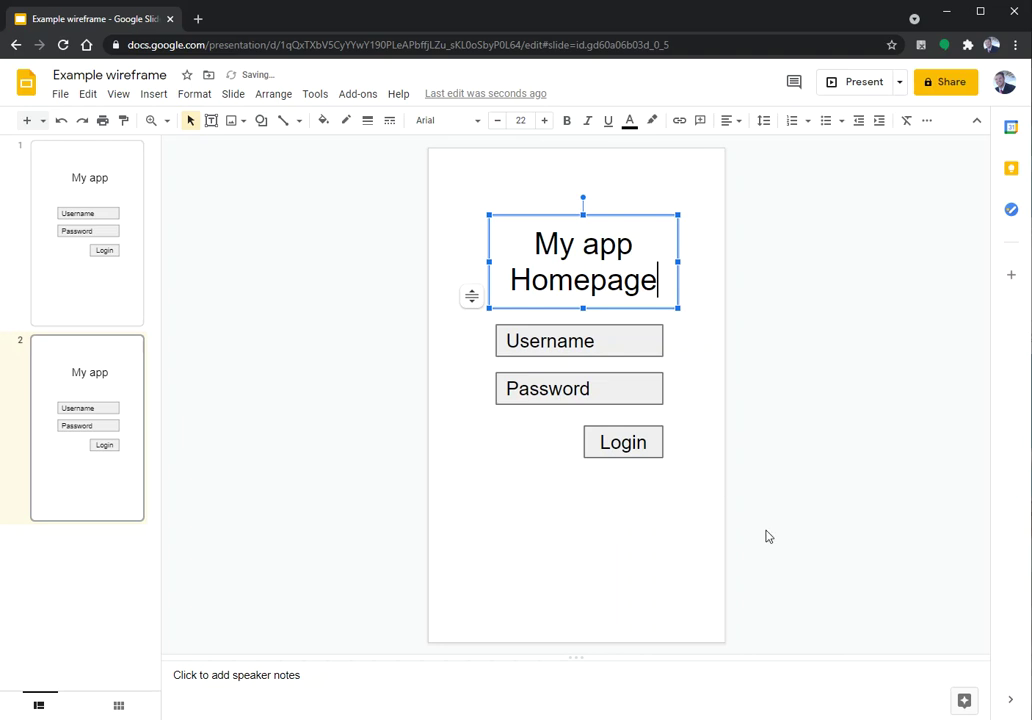
# Remove the Password field and Login button from slide 2.
pyautogui.moveTo(696, 516); pyautogui.dragTo(461, 306)
pyautogui.press('Delete')
pyautogui.hotkey('ctrl', 'z')
pyautogui.press('Escape')
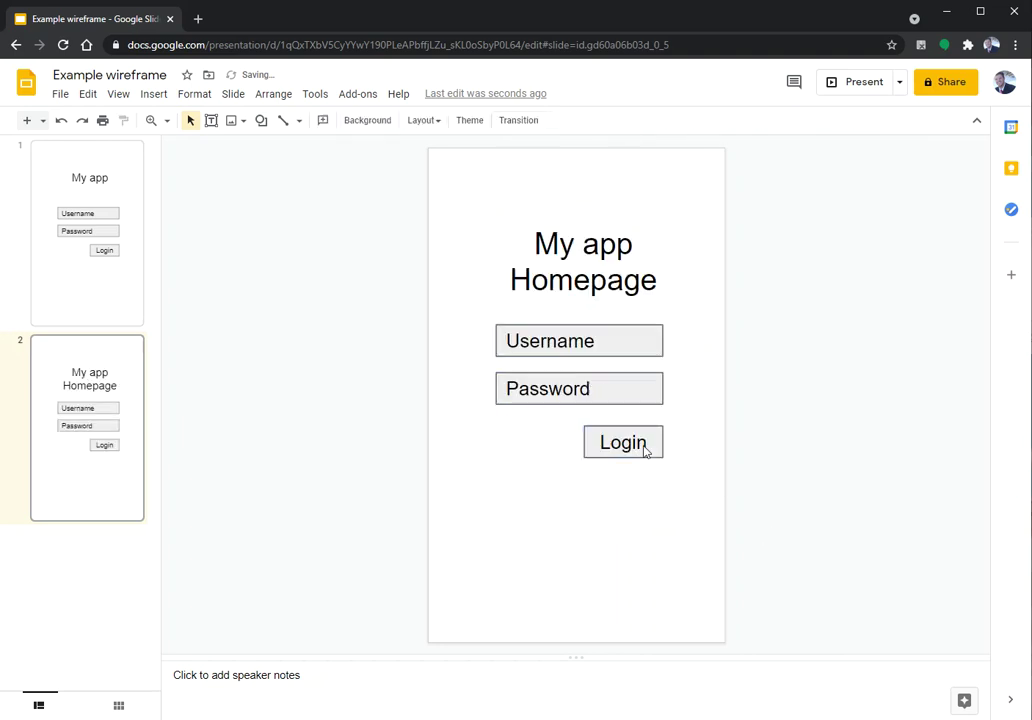
pyautogui.moveTo(700, 478); pyautogui.dragTo(463, 367)
pyautogui.press('Delete')
# Move and enlarge the Username box on slide 2 and relabel it 'Picture'.
pyautogui.click(560, 343)
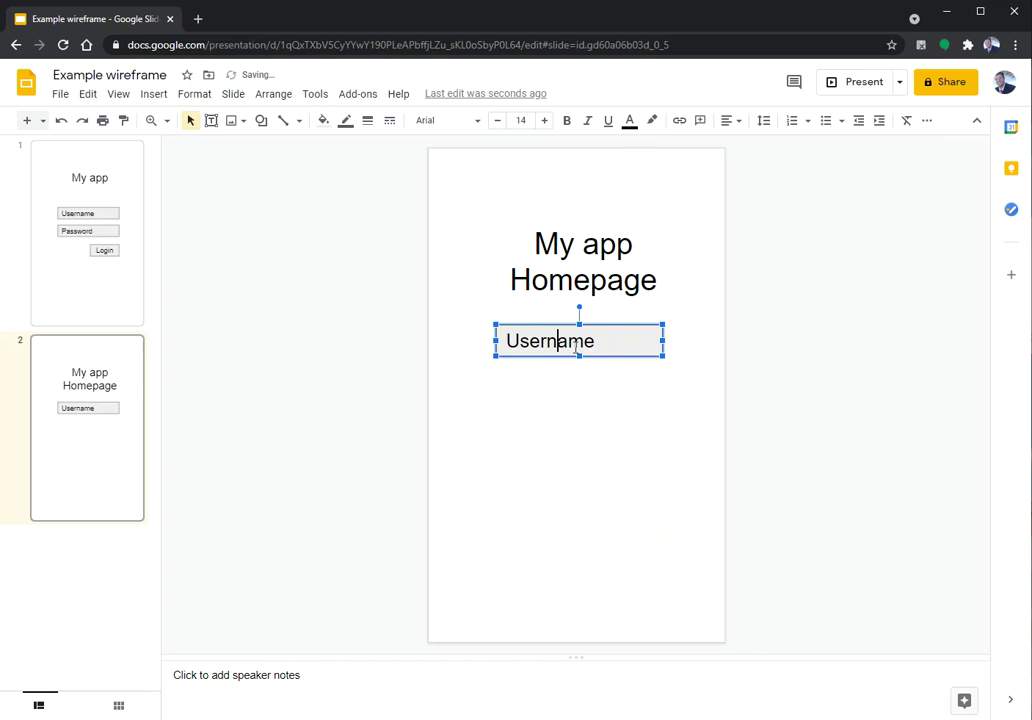
pyautogui.moveTo(564, 357); pyautogui.dragTo(530, 360)
pyautogui.moveTo(629, 357); pyautogui.dragTo(707, 629)
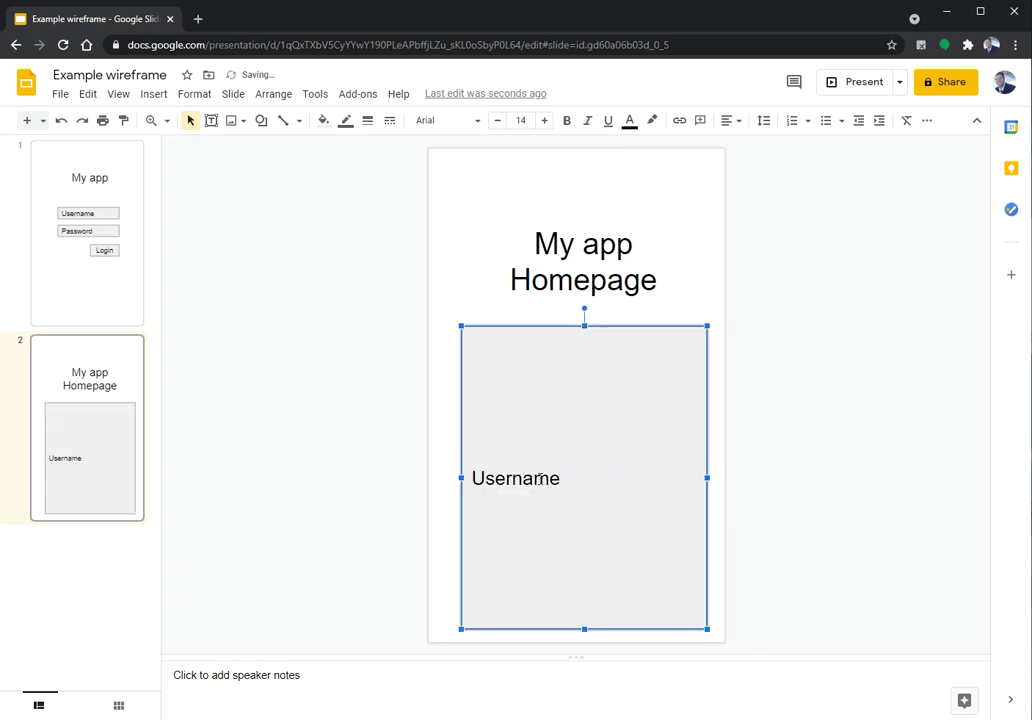
pyautogui.doubleClick(558, 479)
pyautogui.write('Content')
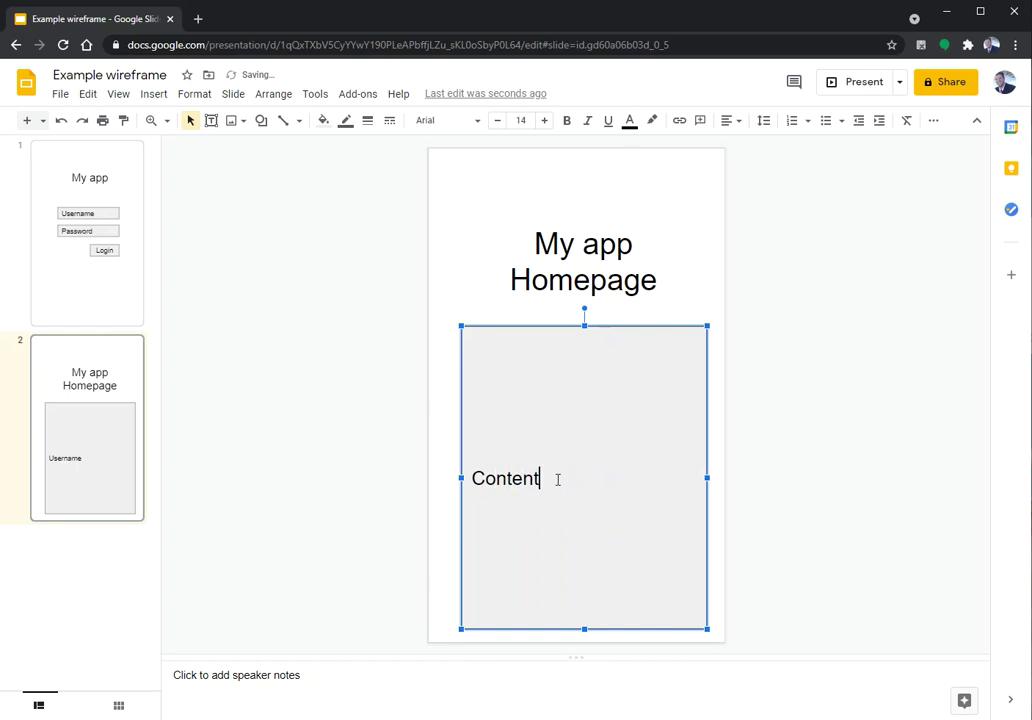
pyautogui.press('BackSpace')
pyautogui.press('BackSpace')
pyautogui.press('BackSpace')
pyautogui.press('BackSpace')
pyautogui.press('BackSpace')
pyautogui.press('BackSpace')
pyautogui.press('BackSpace')
pyautogui.write('Picture')
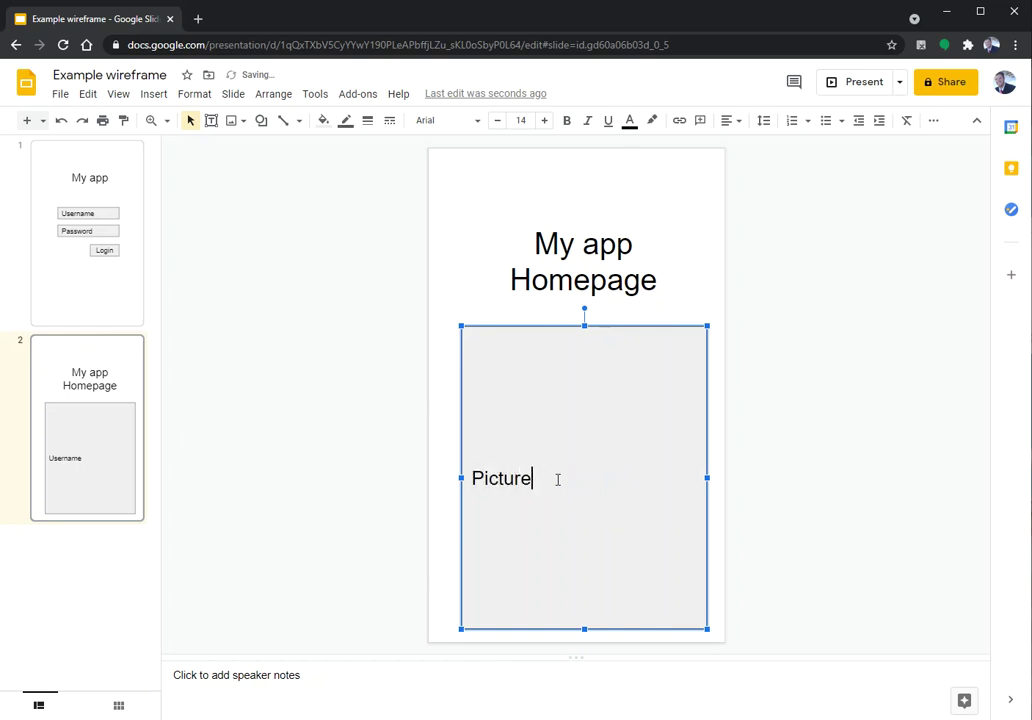
# Centre the 'Picture' text inside the box and centre the box horizontally on the slide.
pyautogui.click(757, 444)
pyautogui.click(534, 375)
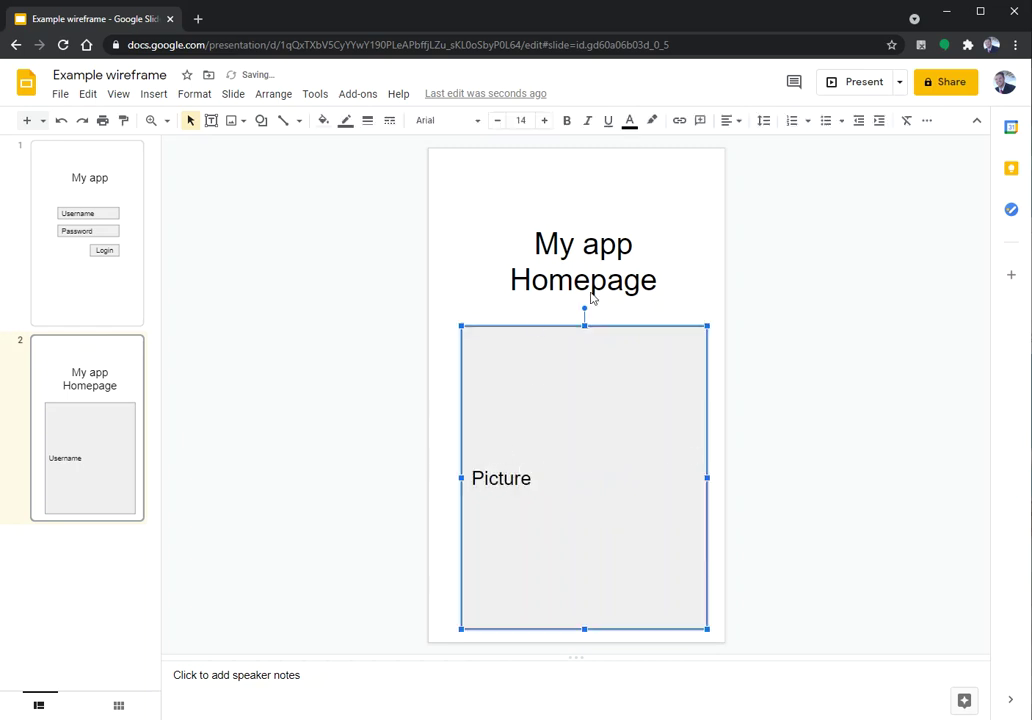
pyautogui.click(727, 120)
pyautogui.click(749, 143)
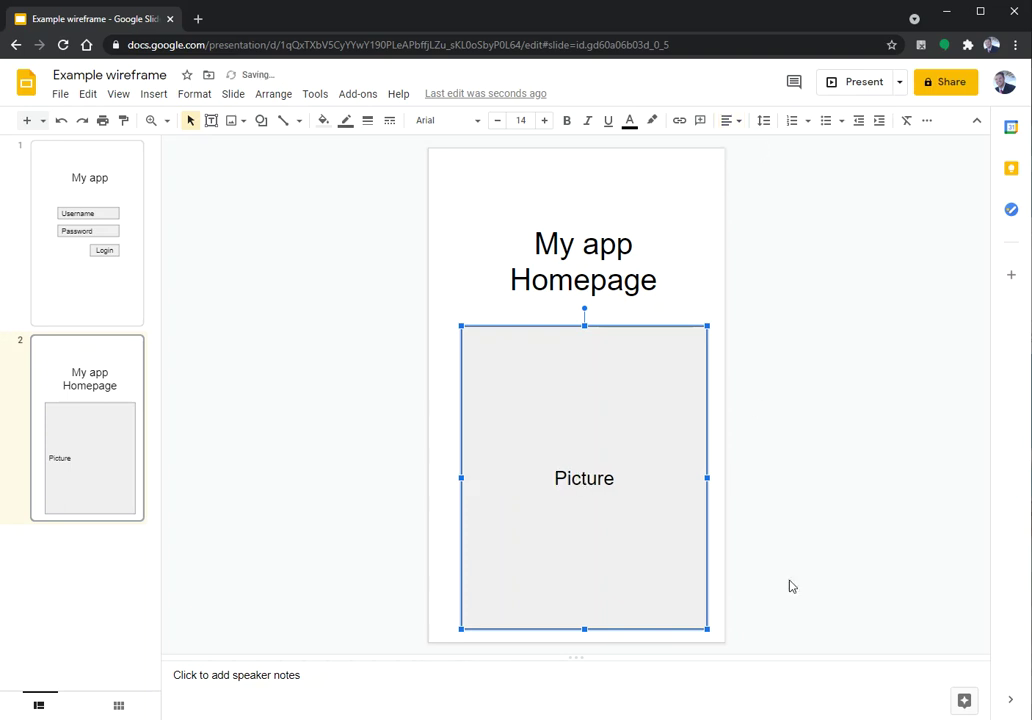
pyautogui.click(790, 585)
pyautogui.moveTo(590, 398); pyautogui.dragTo(578, 382)
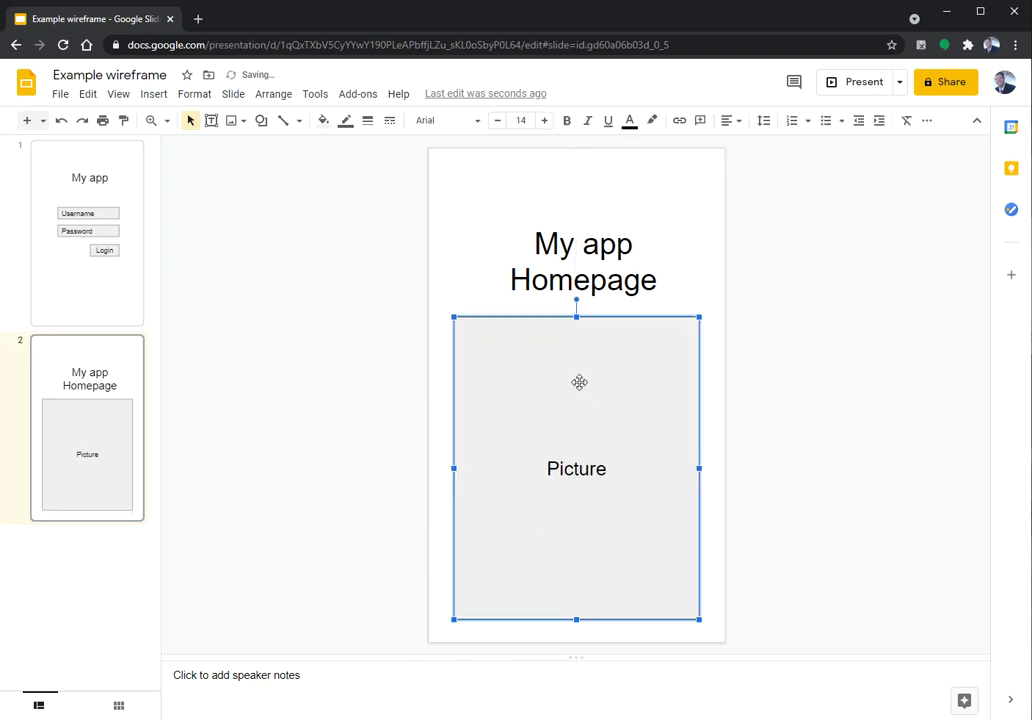
pyautogui.click(712, 437)
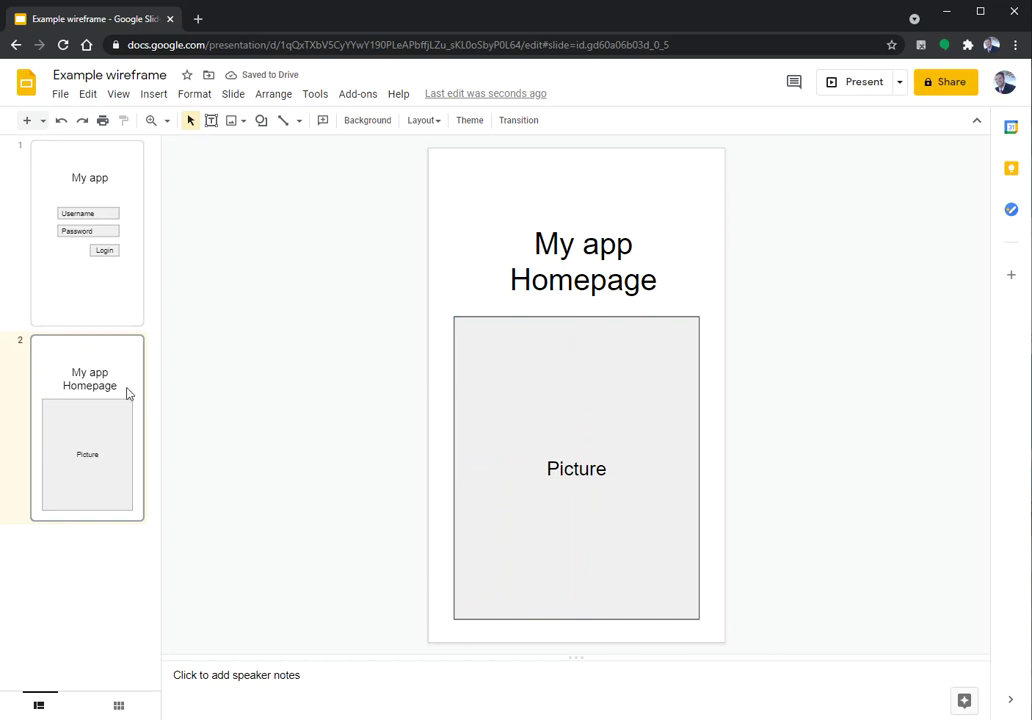
pyautogui.click(115, 311)
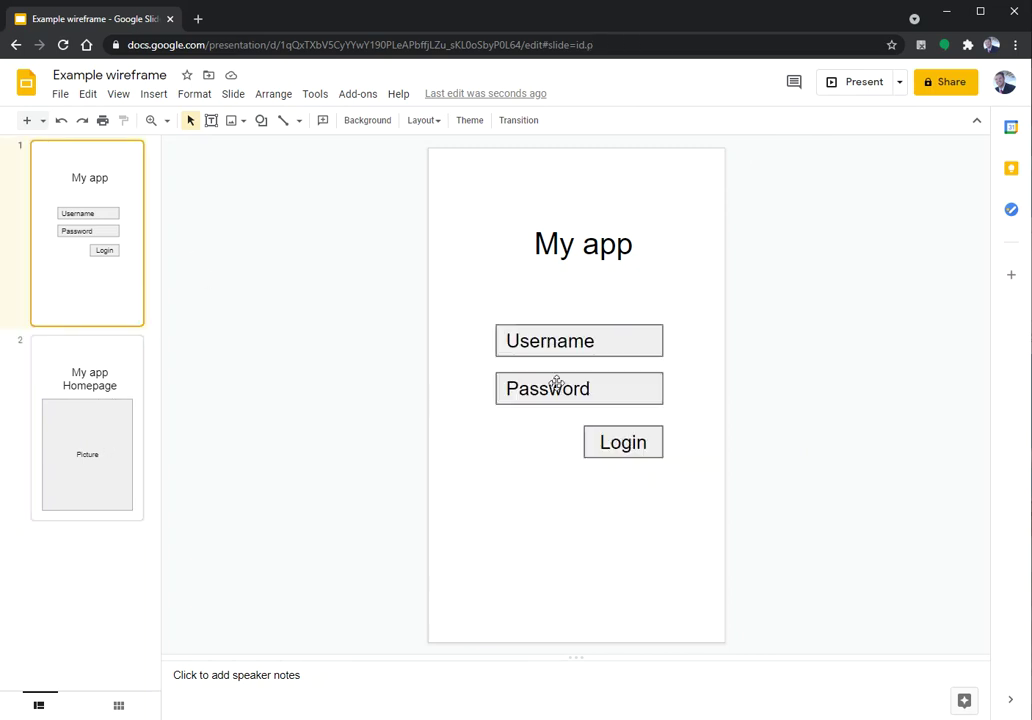
# Link the Login button on slide 1 to Next Slide within this presentation.
pyautogui.click(659, 438)
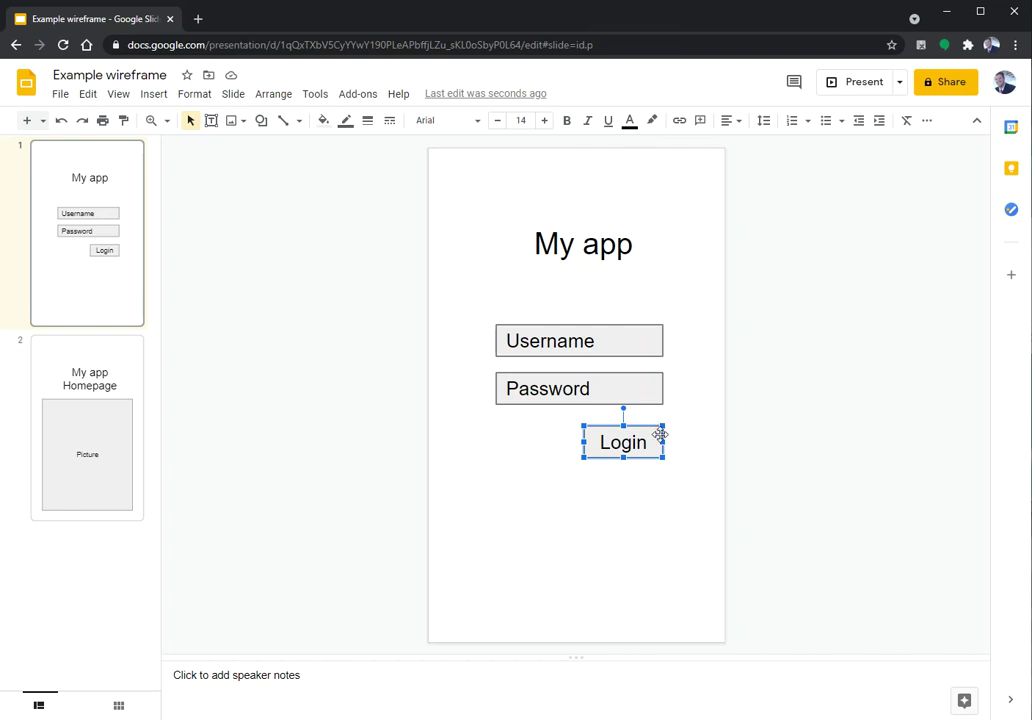
pyautogui.rightClick(662, 436)
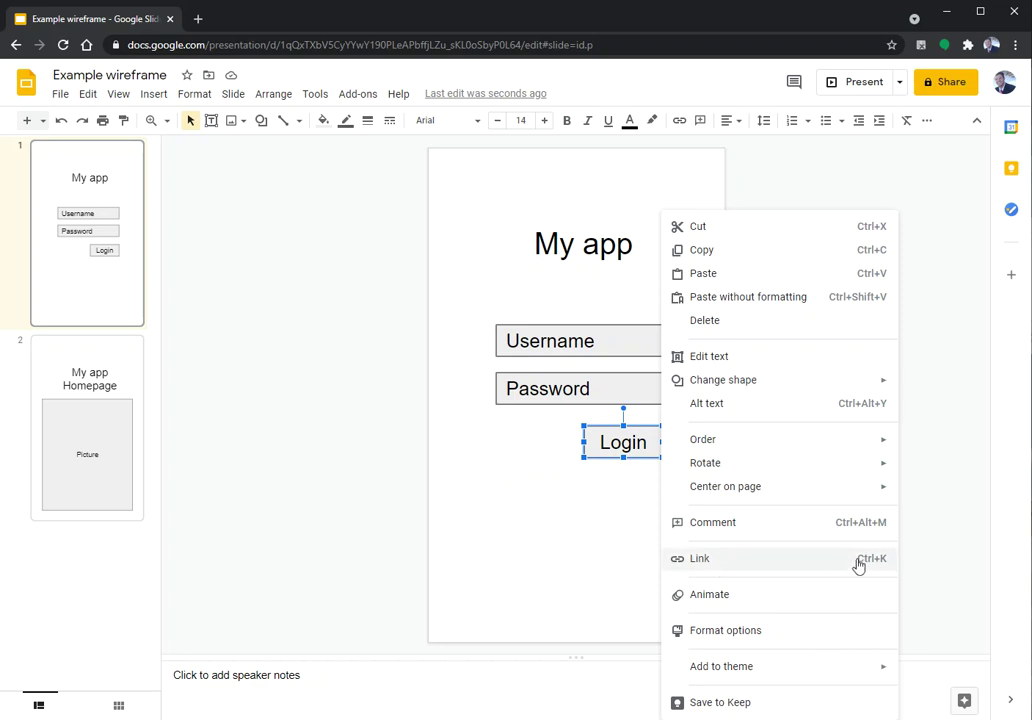
pyautogui.click(722, 562)
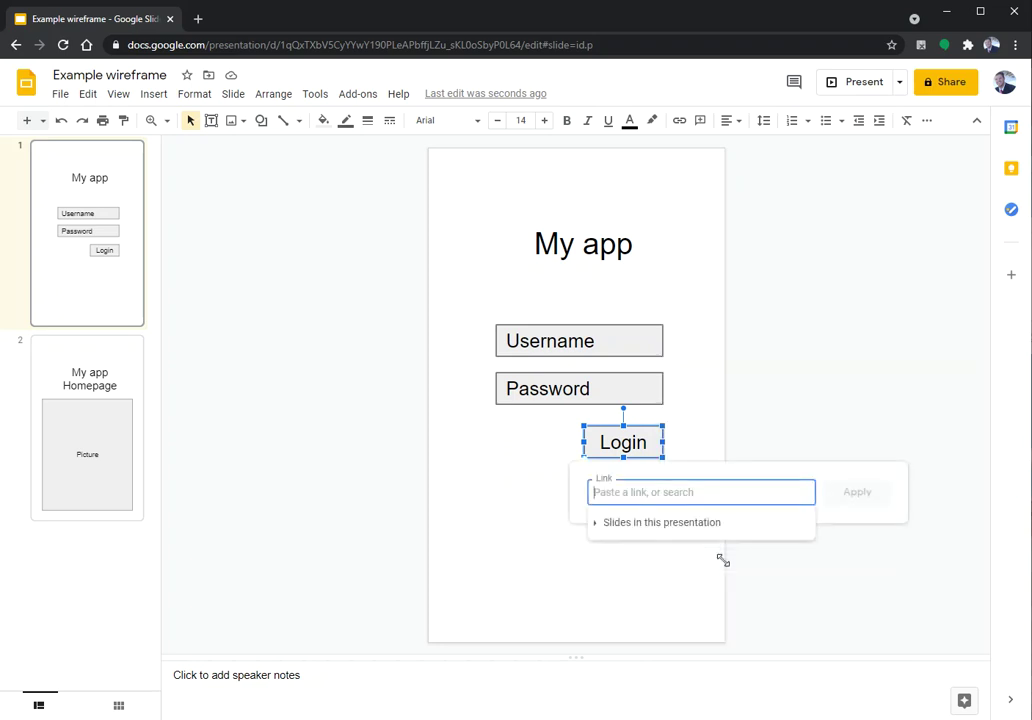
pyautogui.click(599, 526)
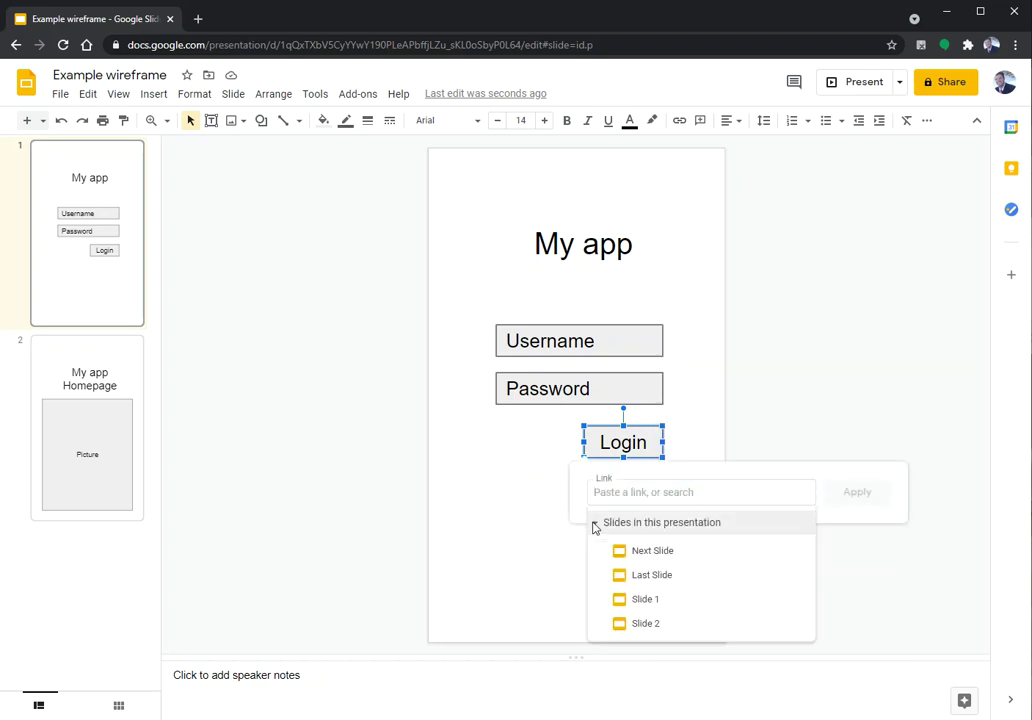
pyautogui.click(664, 551)
pyautogui.click(848, 497)
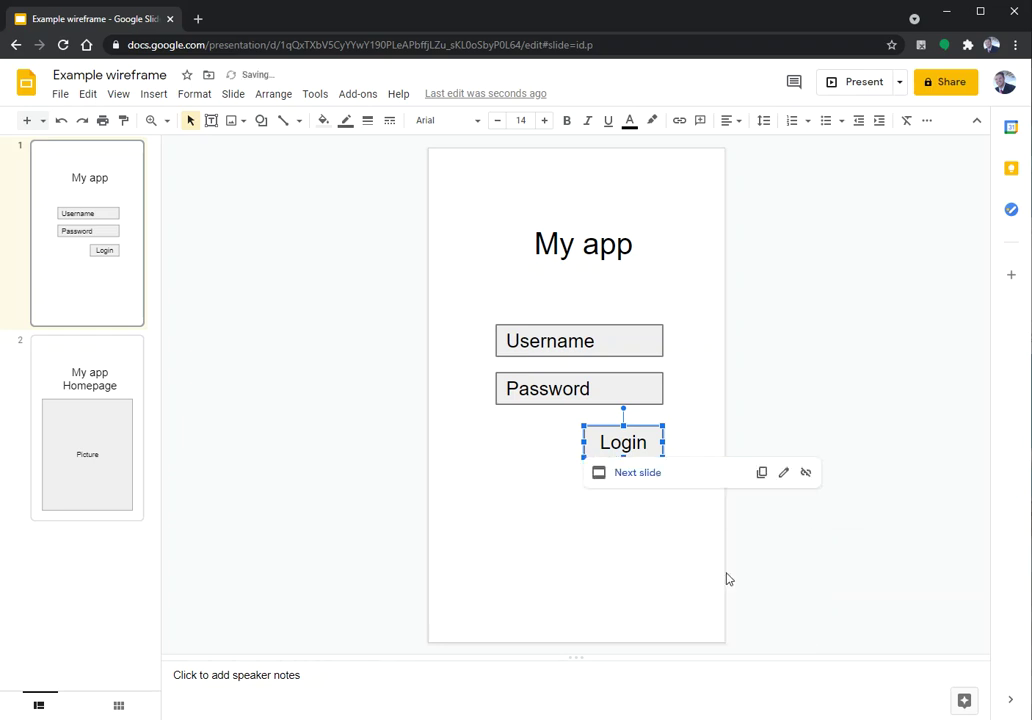
pyautogui.click(770, 563)
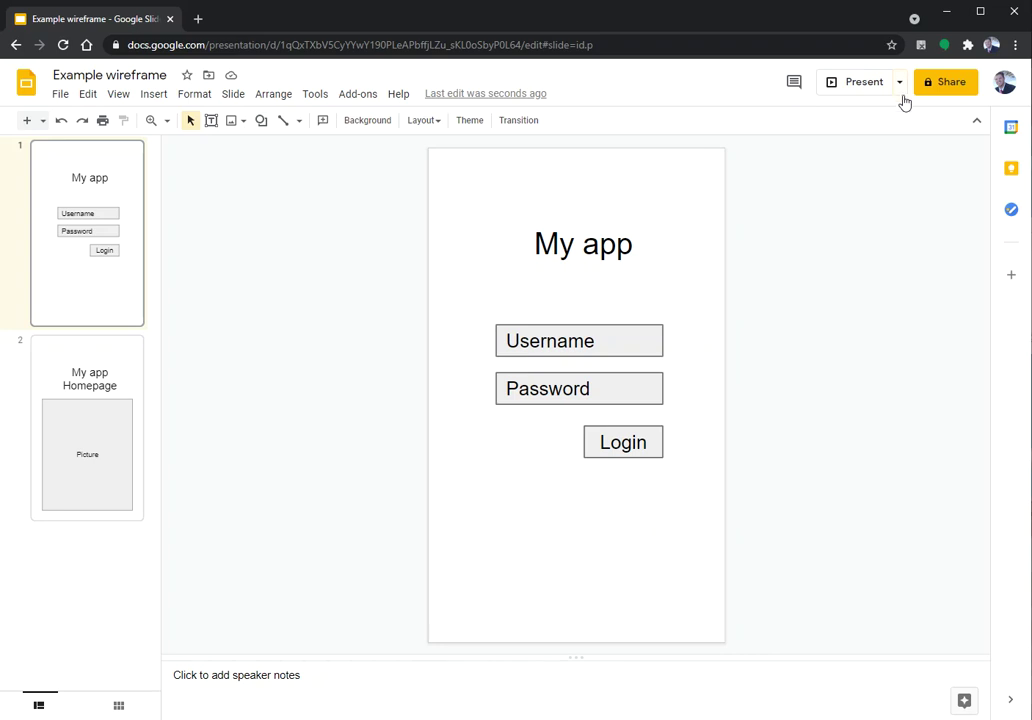
pyautogui.click(625, 447)
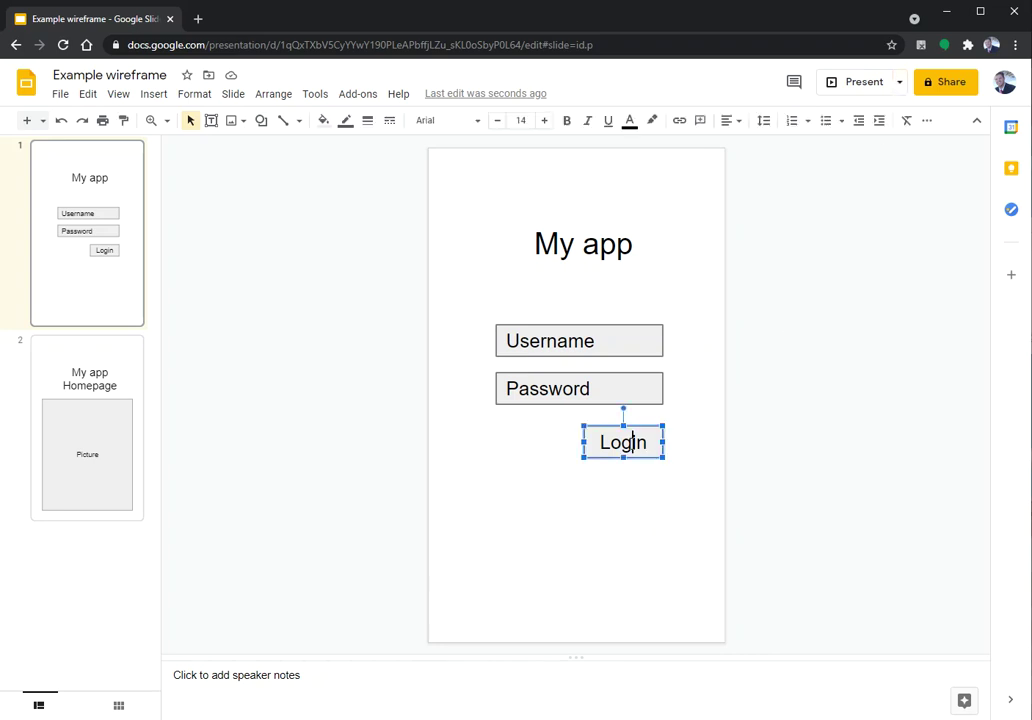
pyautogui.click(647, 479)
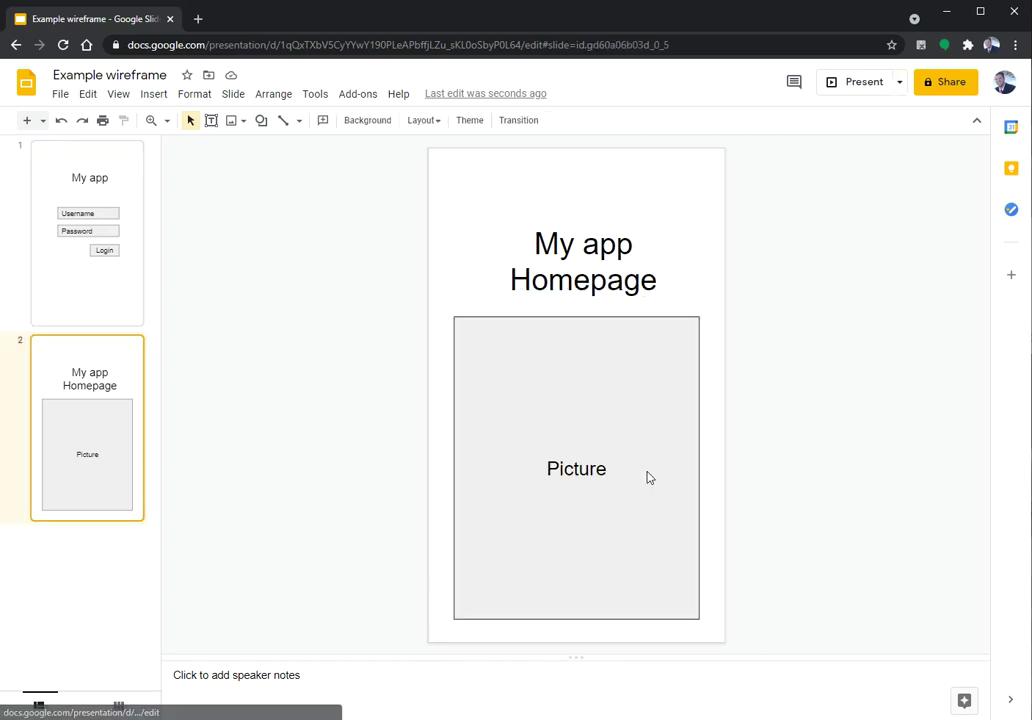
pyautogui.click(99, 300)
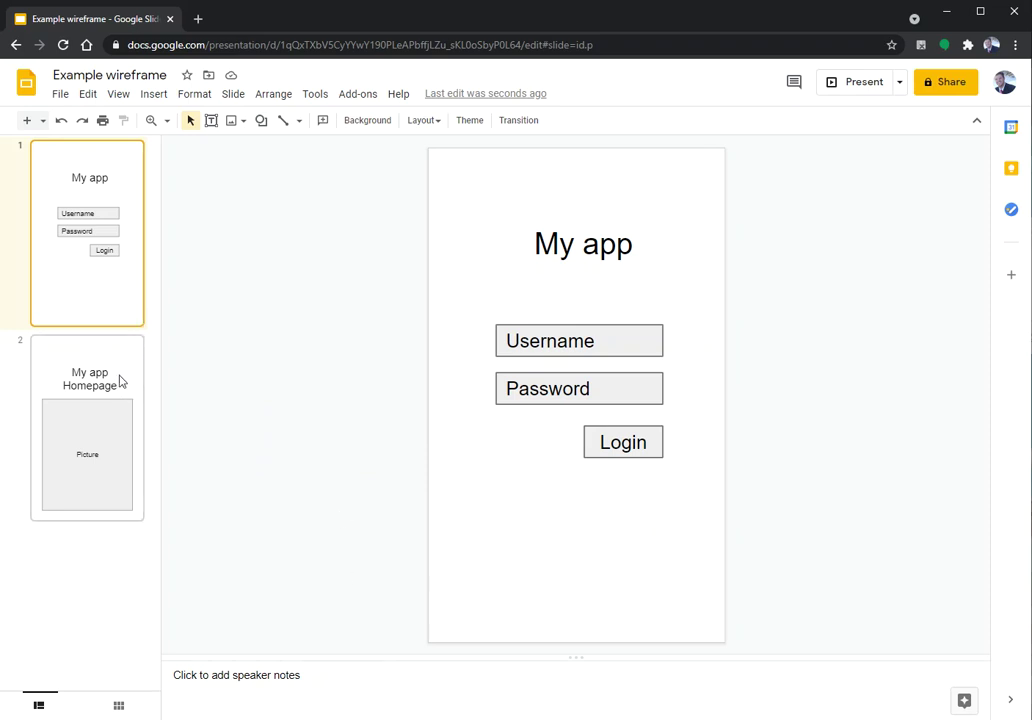
pyautogui.click(200, 280)
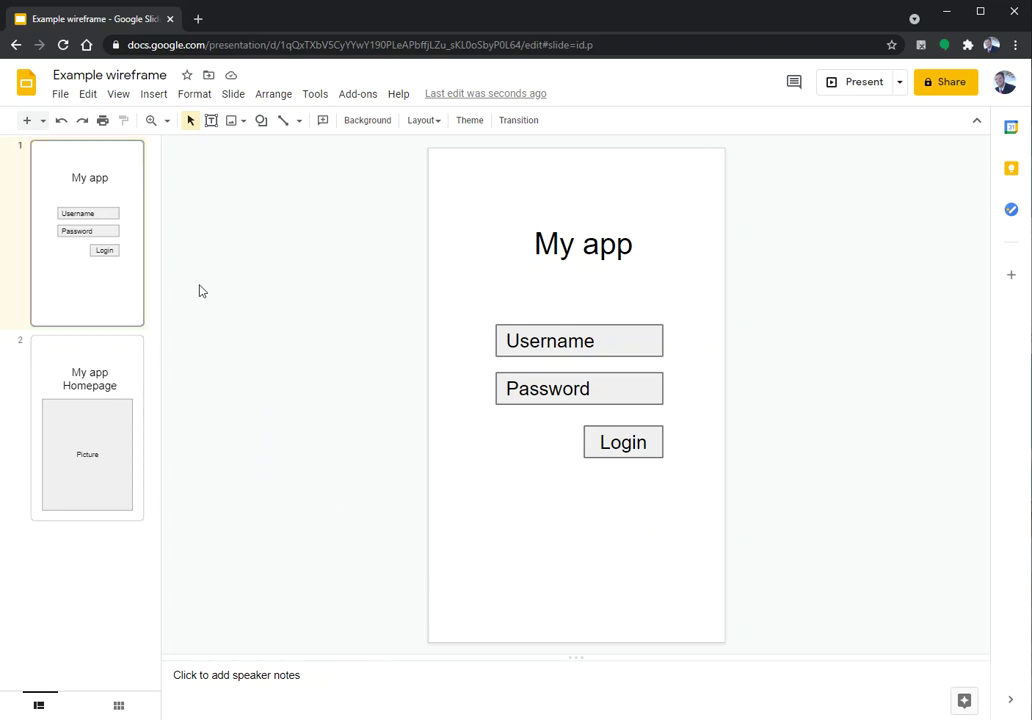
# Download the wireframe as a PDF Document (.pdf) and open Example wireframe.pdf.
pyautogui.click(61, 94)
pyautogui.moveTo(120, 290)
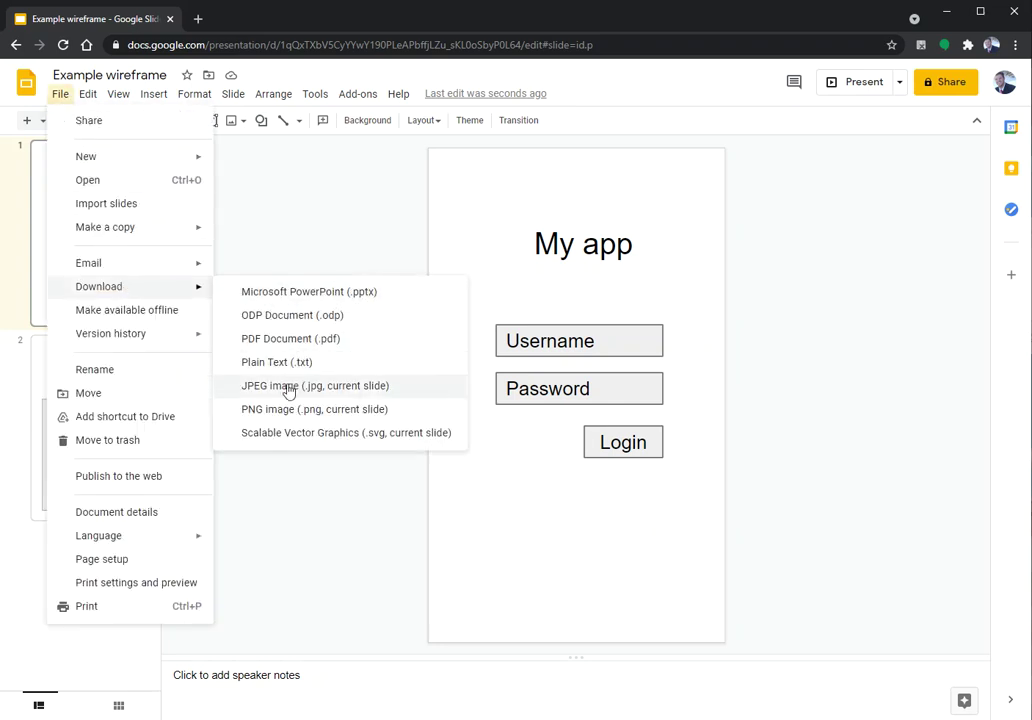
pyautogui.click(300, 341)
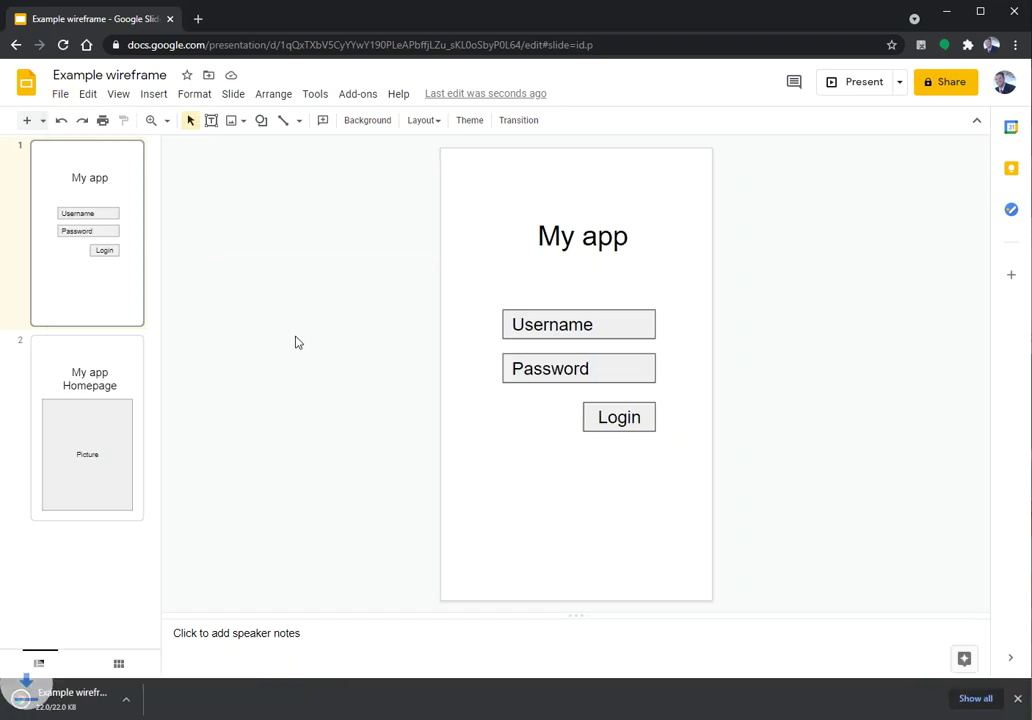
pyautogui.click(84, 702)
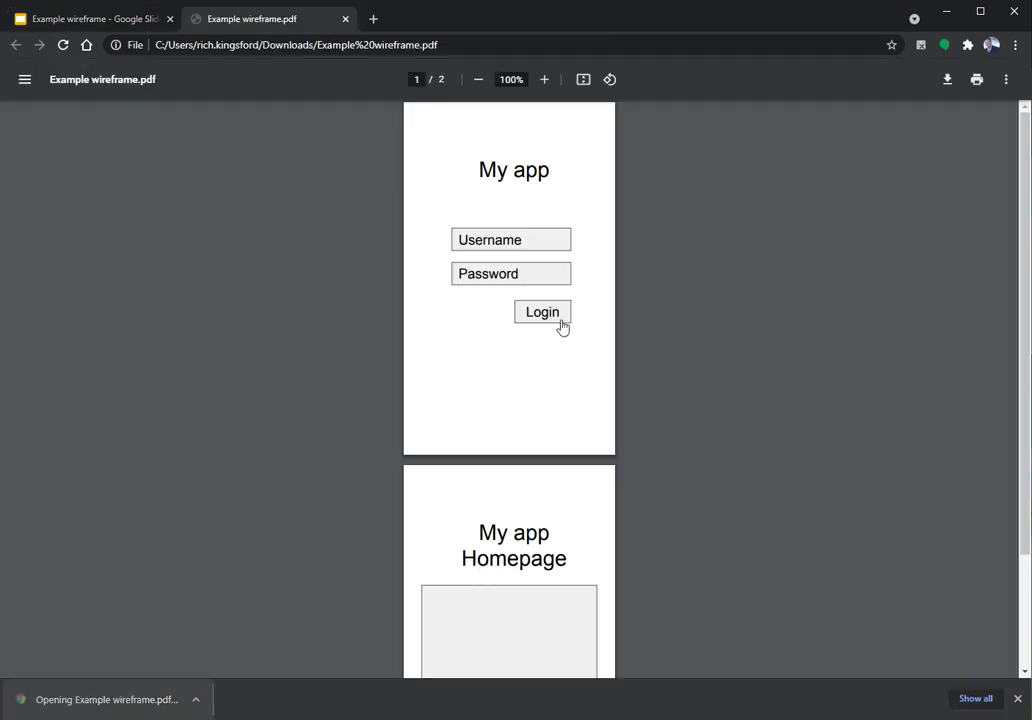
# Verify the PDF's Login link jumps to the Homepage page, then close the PDF tab.
pyautogui.keyDown('ctrl'); pyautogui.scroll(5, 580, 260); pyautogui.keyUp('ctrl')
pyautogui.keyDown('ctrl'); pyautogui.scroll(-1, 600, 280); pyautogui.keyUp('ctrl')
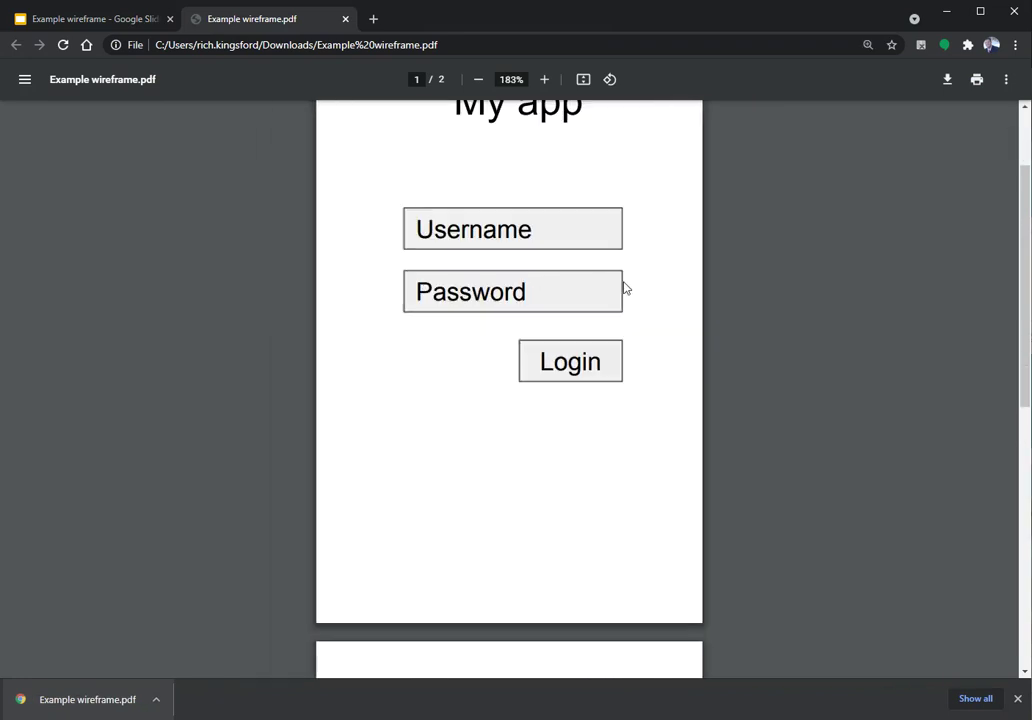
pyautogui.scroll(2, 540, 345)
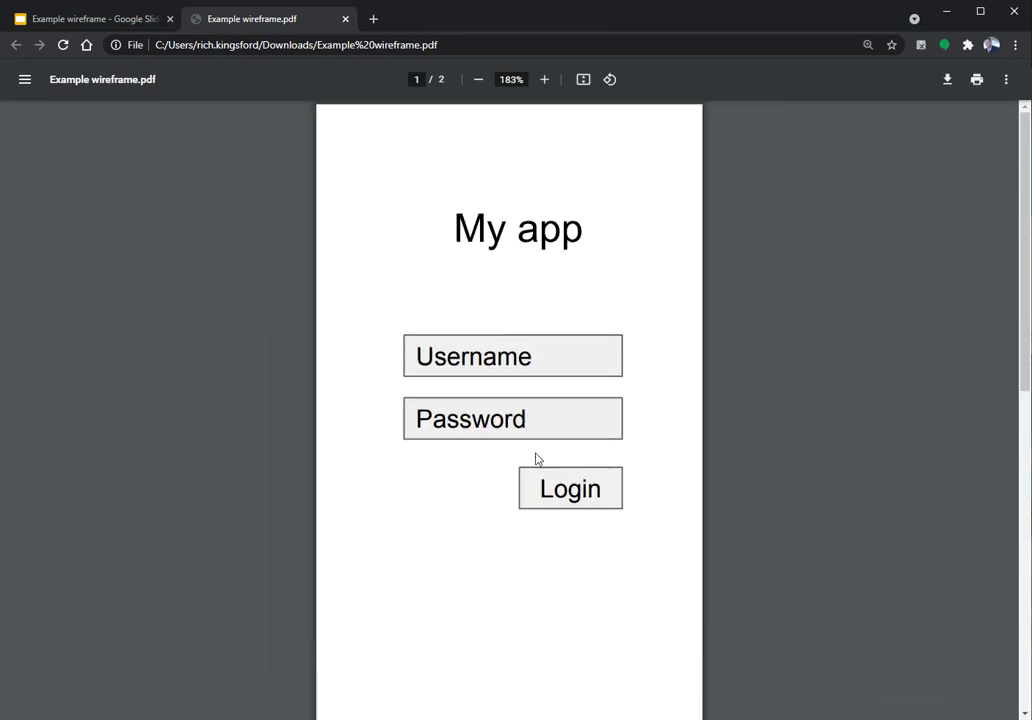
pyautogui.click(598, 498)
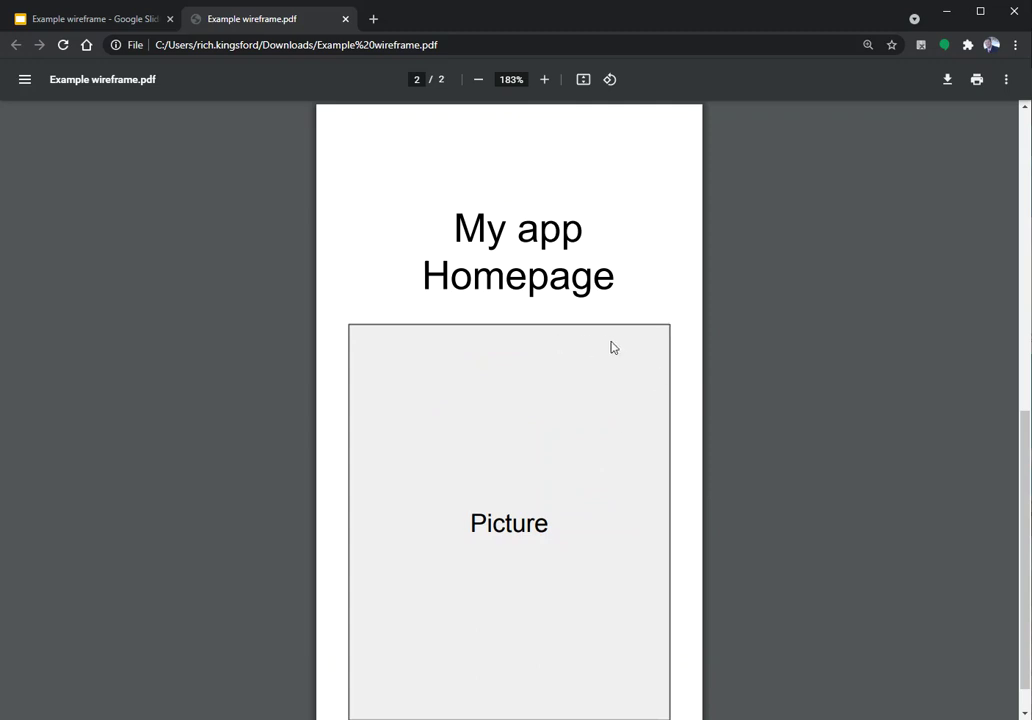
pyautogui.scroll(7, 613, 347)
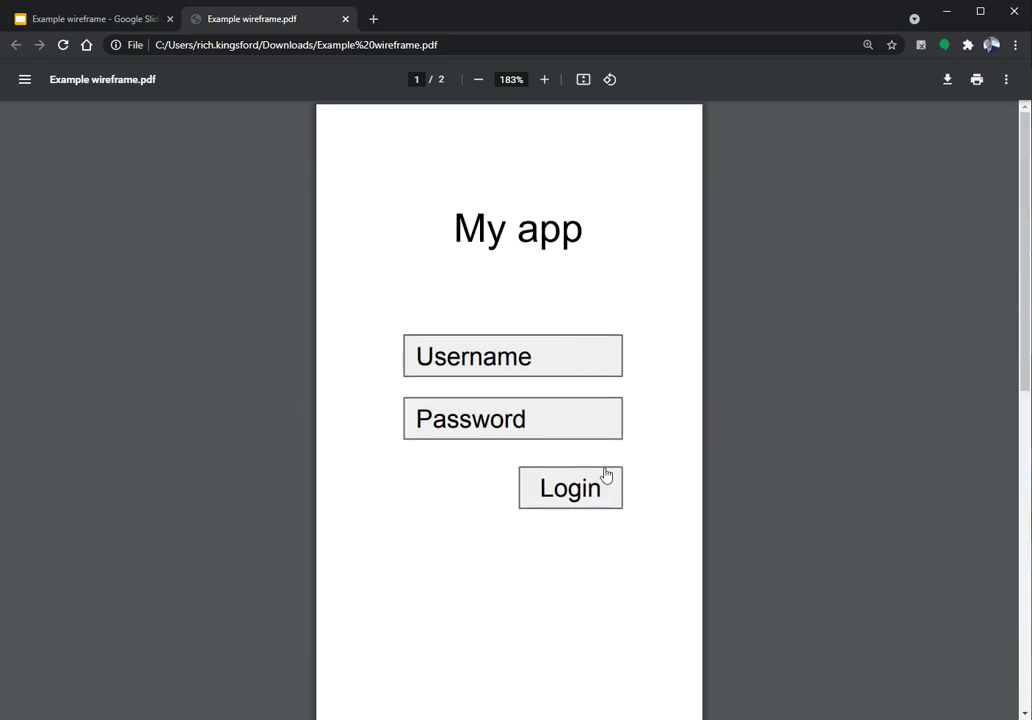
pyautogui.click(345, 20)
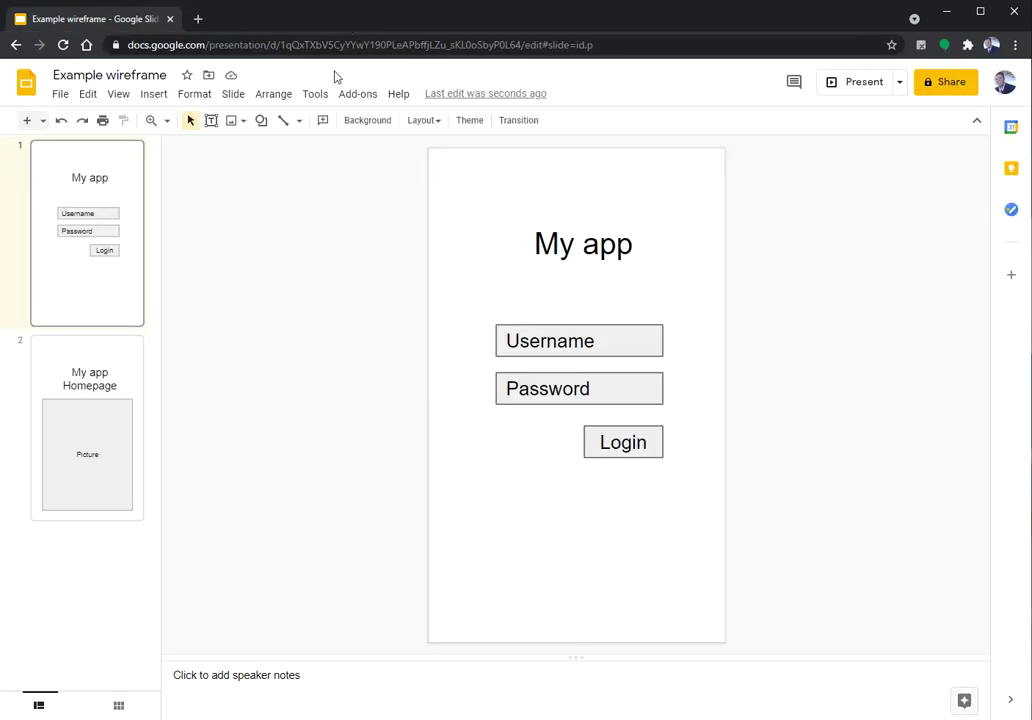